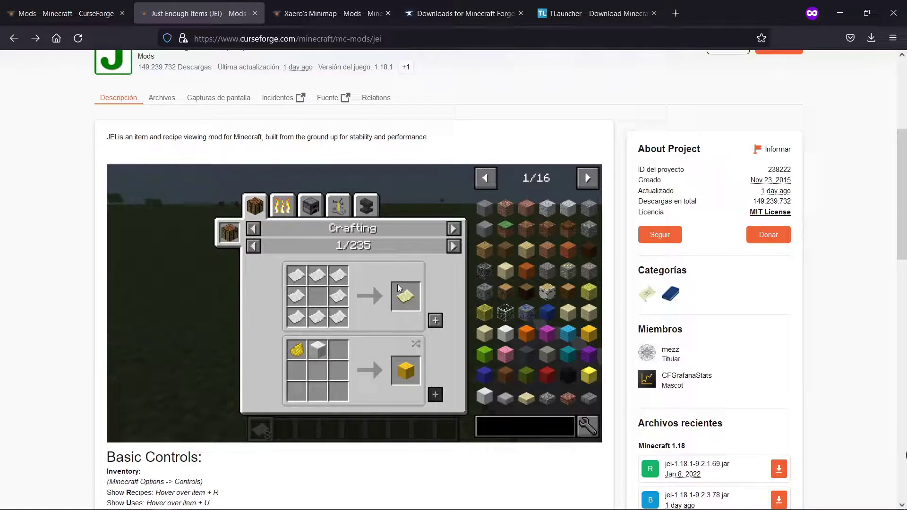
Download the beta file jei-1.18.1-9.2.3.78.jar from Just Enough Items' recent Minecraft 1.18 files and save it.
{"action": "left_click", "coordinate": [333, 11]}
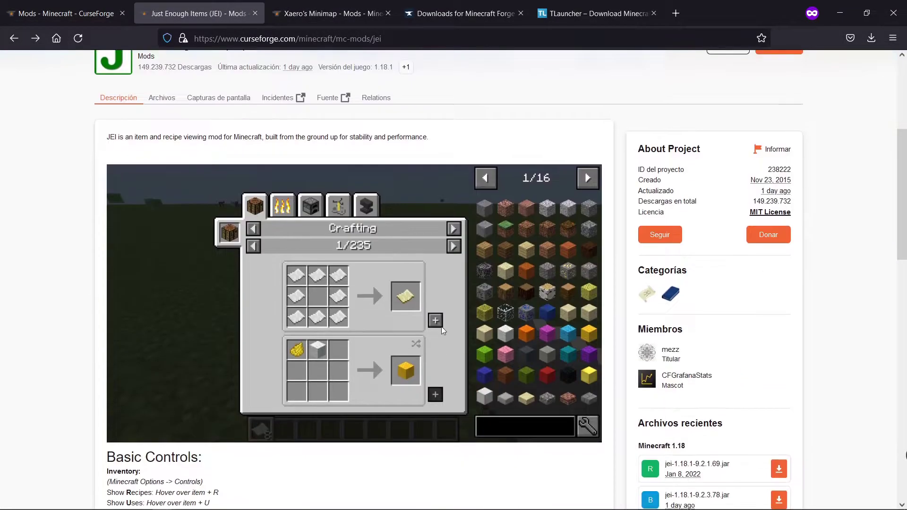
{"action": "scroll", "coordinate": [453, 326], "scroll_direction": "down", "scroll_amount": 6}
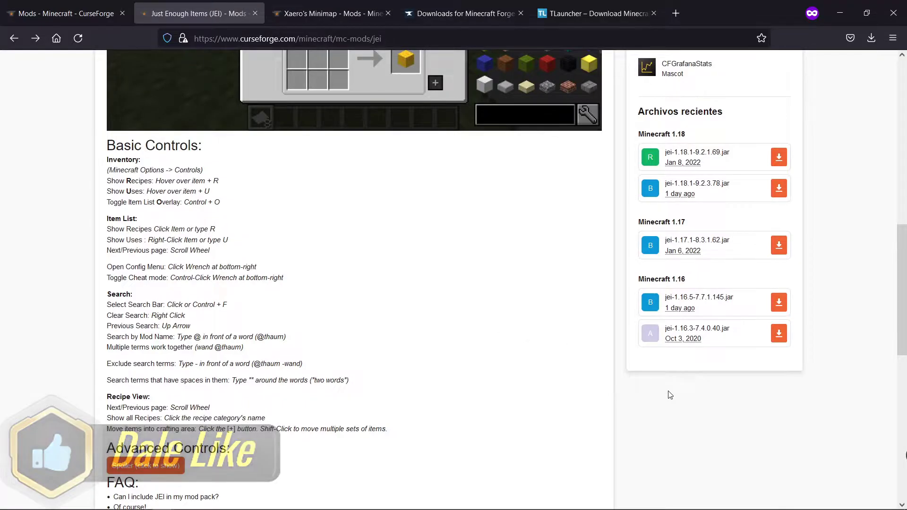
{"action": "scroll", "coordinate": [761, 336], "scroll_direction": "up", "scroll_amount": 3}
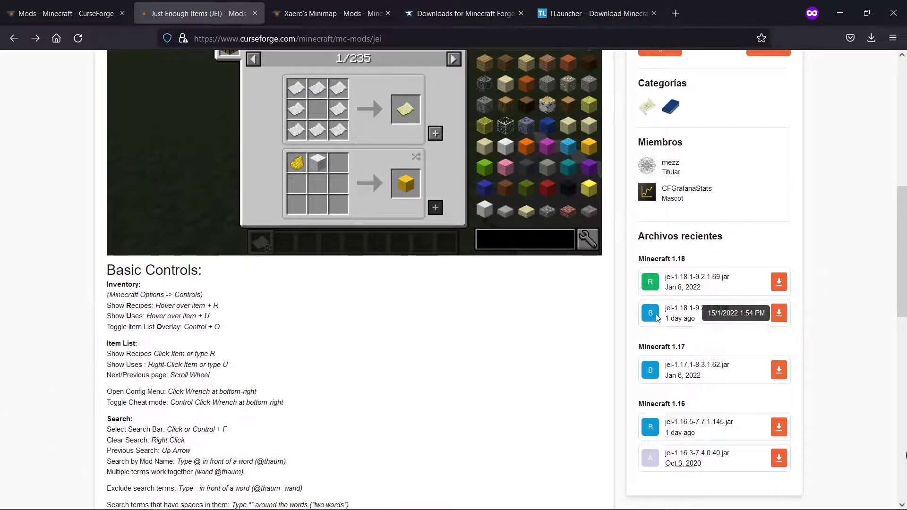
{"action": "mouse_move", "coordinate": [686, 318]}
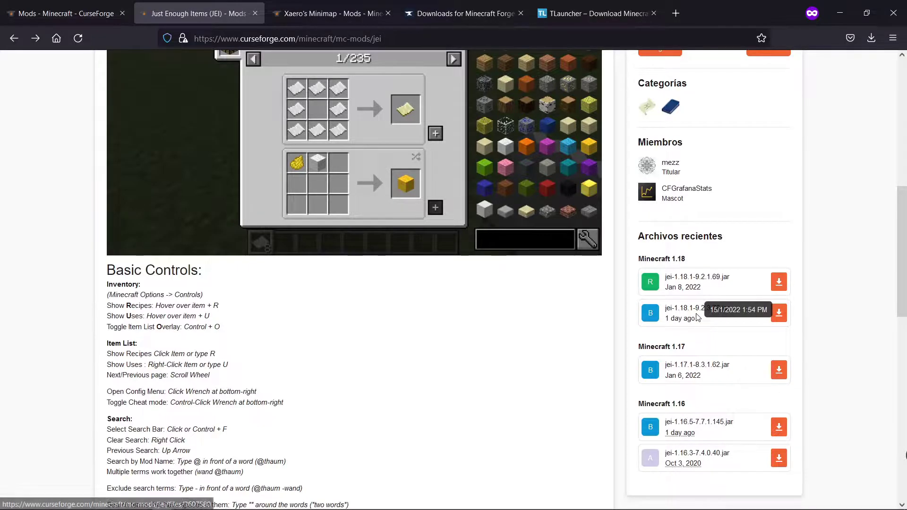
{"action": "left_click", "coordinate": [778, 313]}
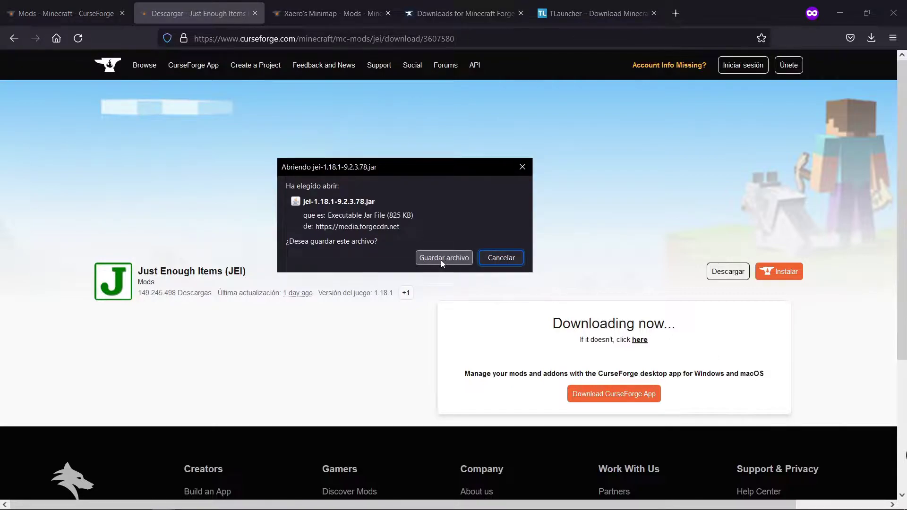
{"action": "left_click", "coordinate": [441, 260]}
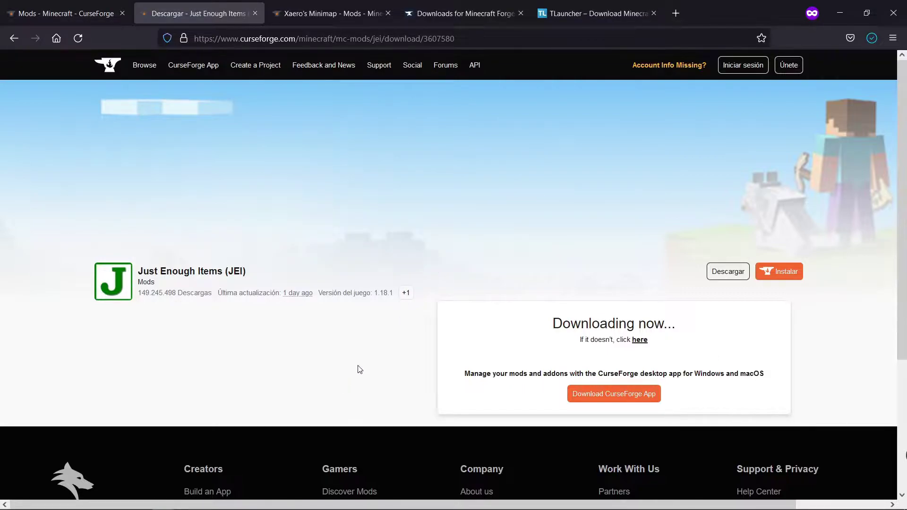
Return to the Just Enough Items page and open the complete list of its files.
{"action": "left_click", "coordinate": [14, 38]}
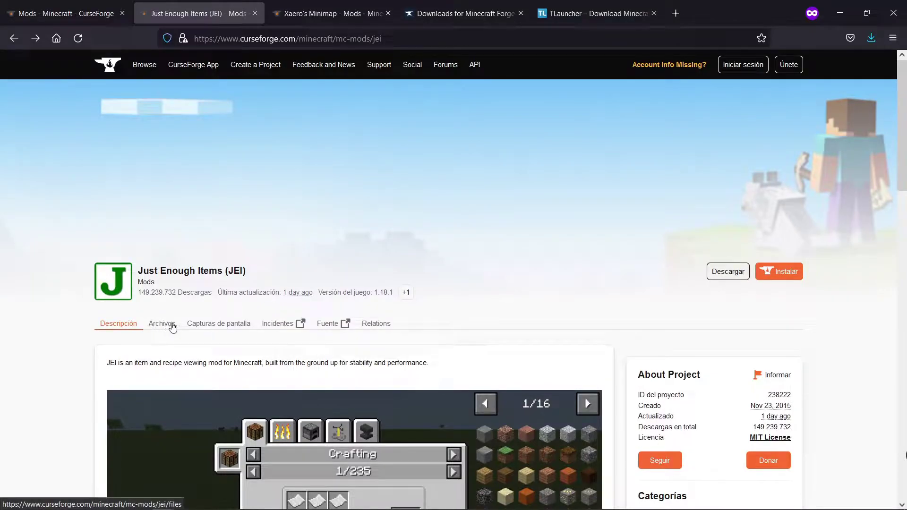
{"action": "left_click", "coordinate": [166, 326]}
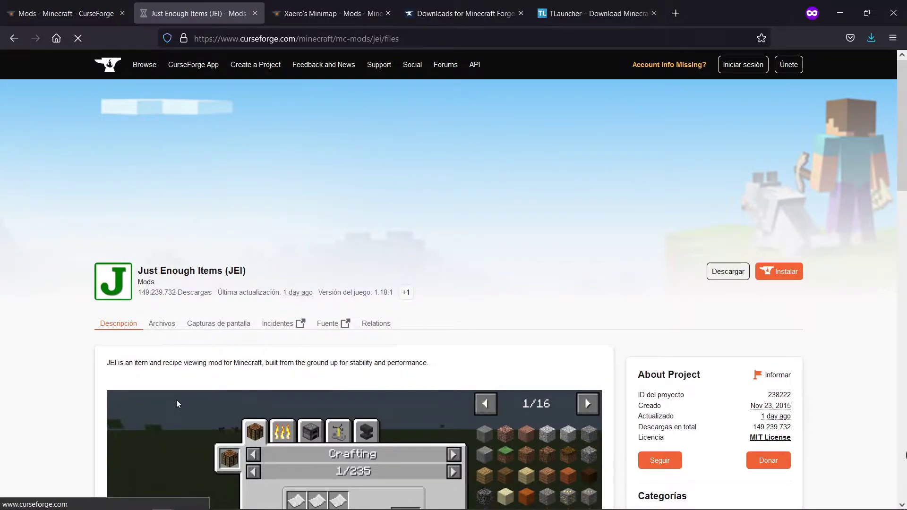
{"action": "scroll", "coordinate": [241, 333], "scroll_direction": "down", "scroll_amount": 10}
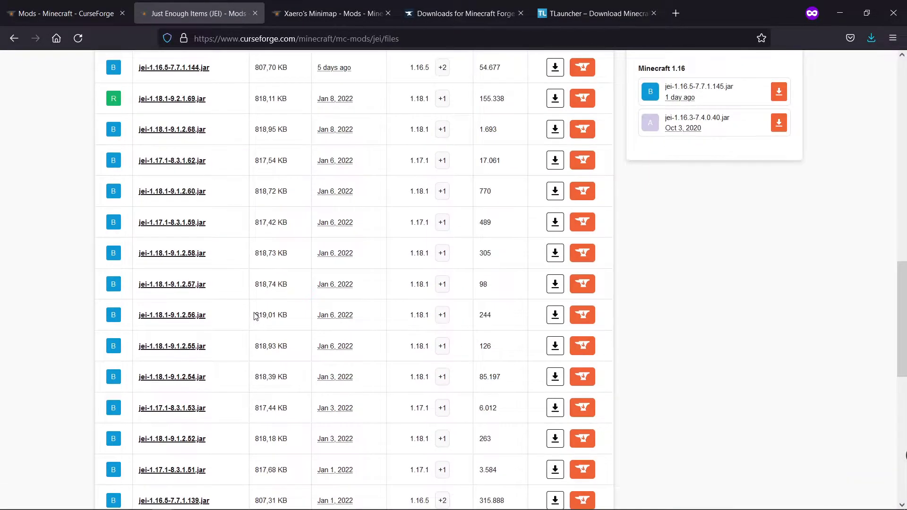
{"action": "scroll", "coordinate": [253, 316], "scroll_direction": "up", "scroll_amount": 11}
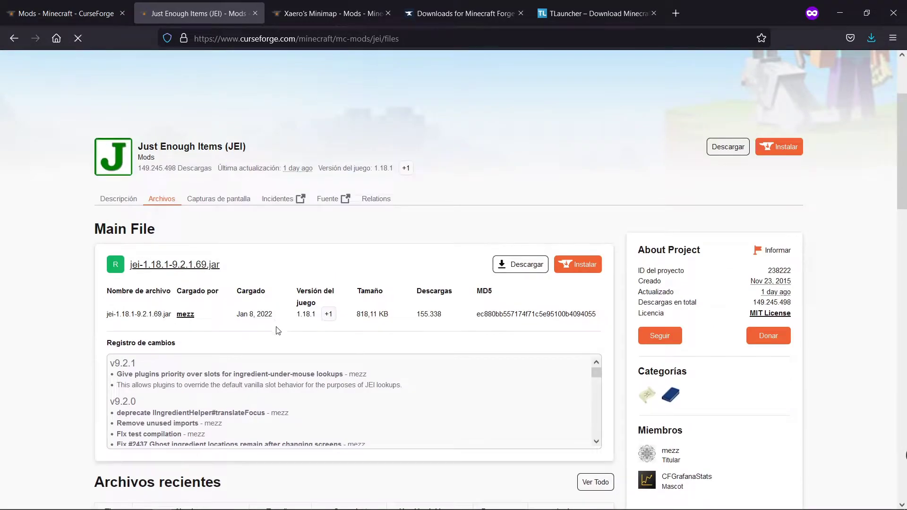
{"action": "scroll", "coordinate": [288, 308], "scroll_direction": "down", "scroll_amount": 4}
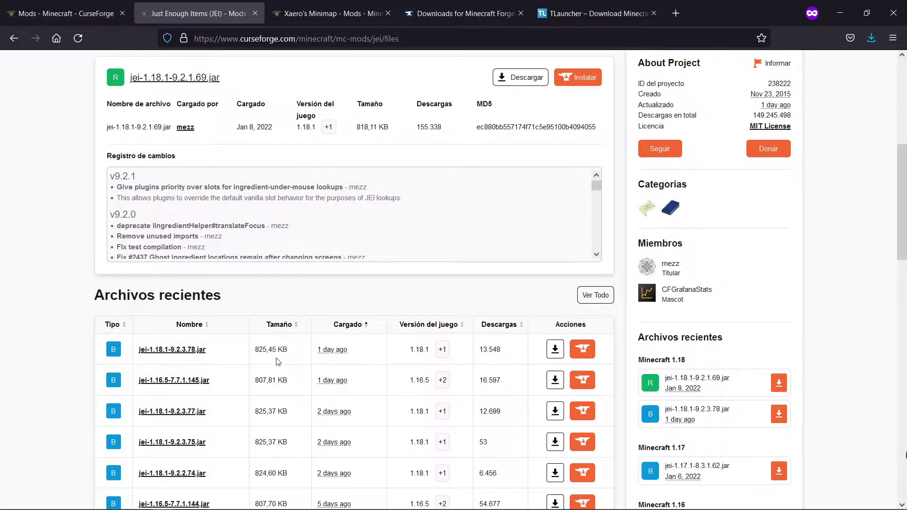
{"action": "scroll", "coordinate": [282, 373], "scroll_direction": "up", "scroll_amount": 4}
{"action": "scroll", "coordinate": [325, 308], "scroll_direction": "down", "scroll_amount": 3}
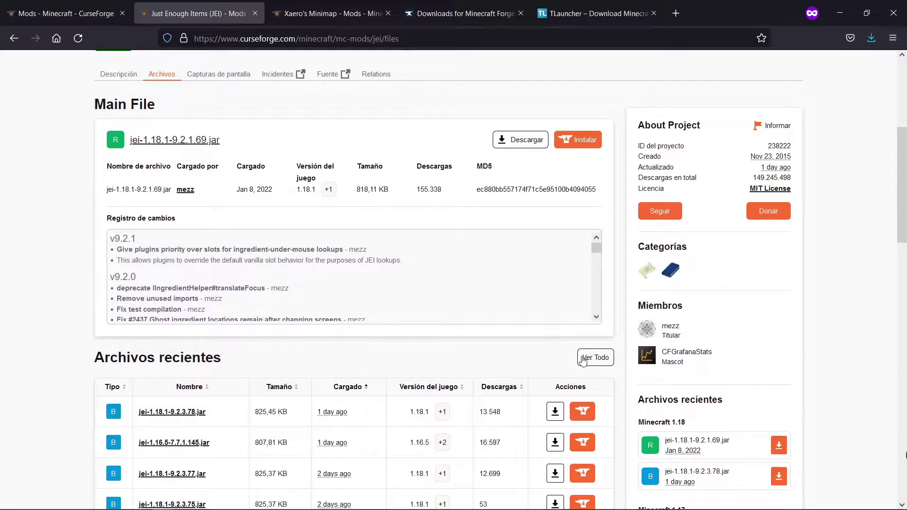
{"action": "left_click", "coordinate": [599, 361]}
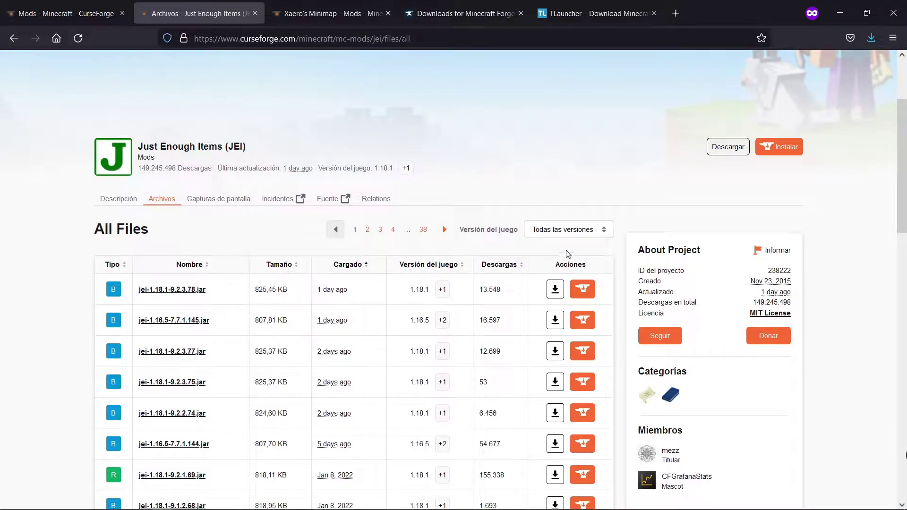
Filter the Just Enough Items files by game version 1.18.1 and look through the matching files.
{"action": "left_click", "coordinate": [585, 232]}
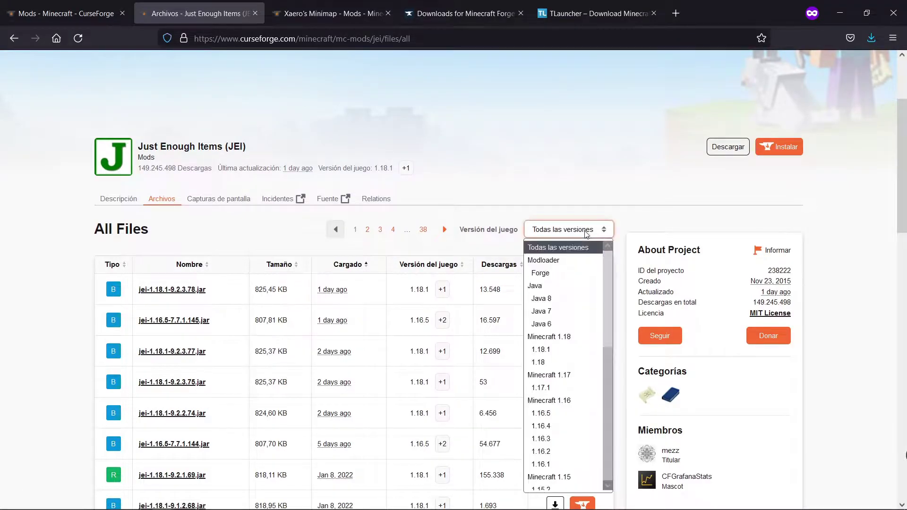
{"action": "left_click", "coordinate": [551, 351]}
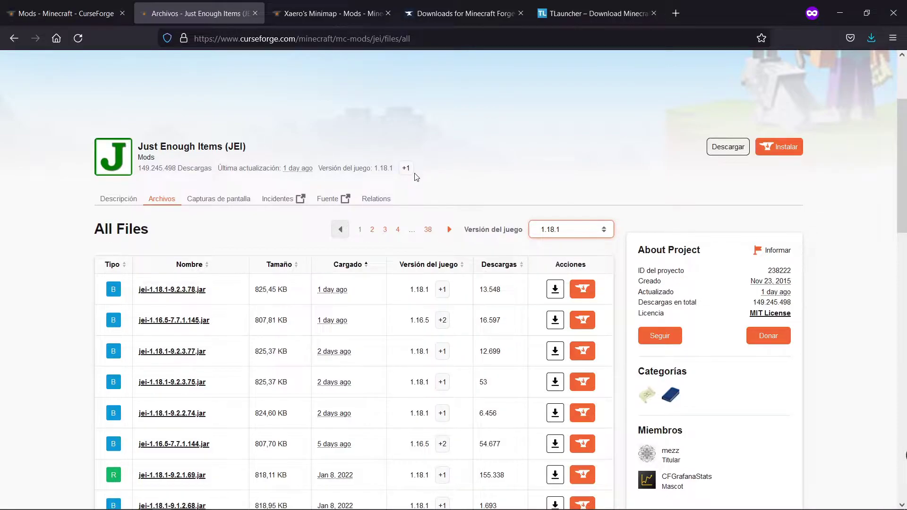
{"action": "scroll", "coordinate": [382, 302], "scroll_direction": "down", "scroll_amount": 4}
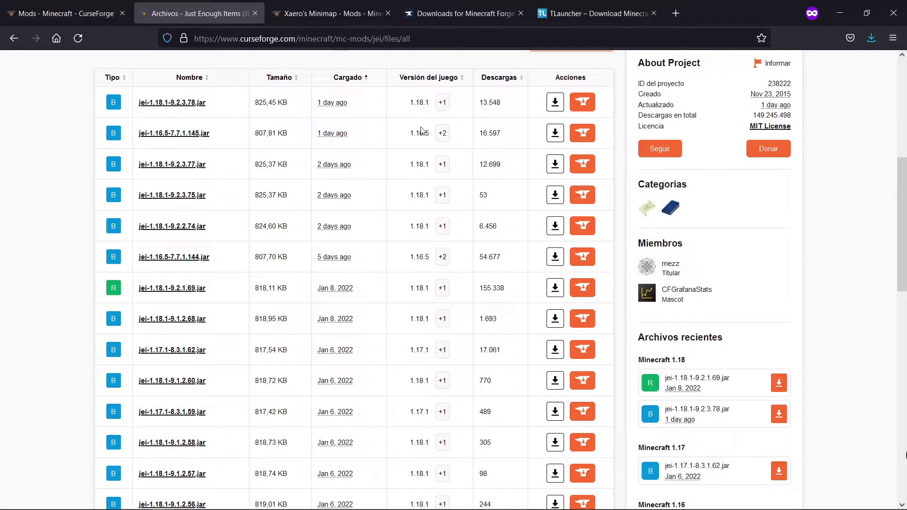
{"action": "scroll", "coordinate": [410, 223], "scroll_direction": "up", "scroll_amount": 3}
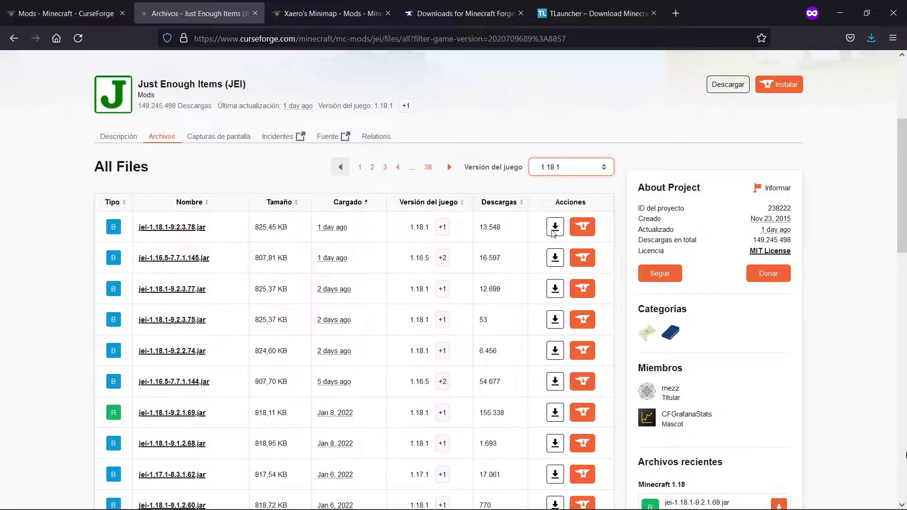
{"action": "scroll", "coordinate": [522, 397], "scroll_direction": "down", "scroll_amount": 6}
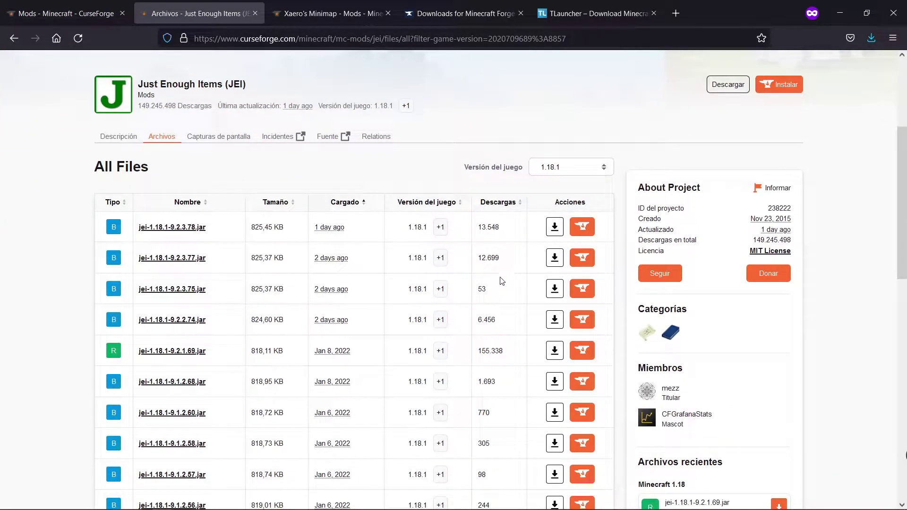
{"action": "scroll", "coordinate": [493, 255], "scroll_direction": "down", "scroll_amount": 5}
{"action": "scroll", "coordinate": [499, 290], "scroll_direction": "up", "scroll_amount": 9}
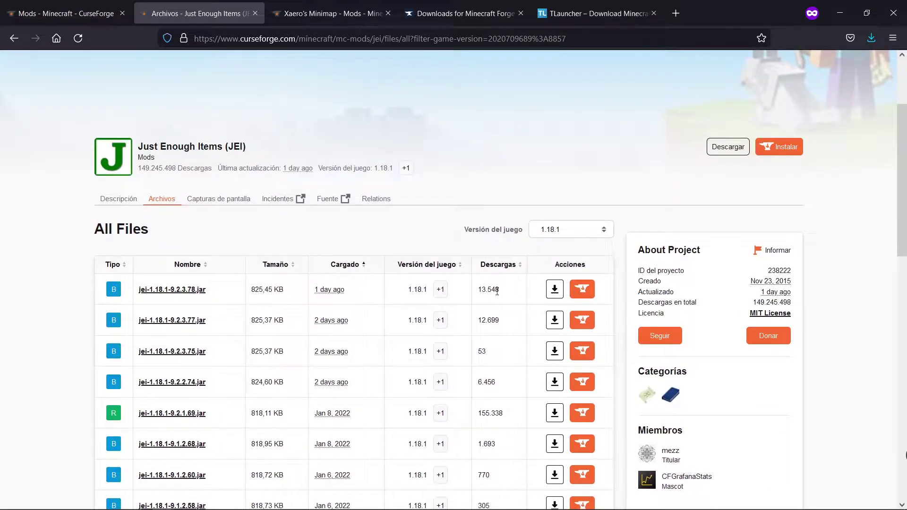
{"action": "left_click", "coordinate": [560, 294]}
{"action": "left_click", "coordinate": [555, 289]}
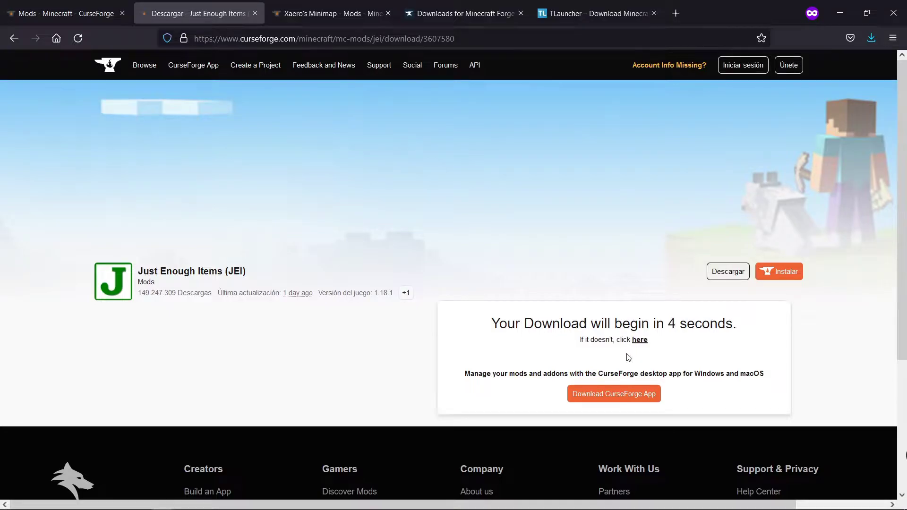
{"action": "left_click", "coordinate": [11, 42]}
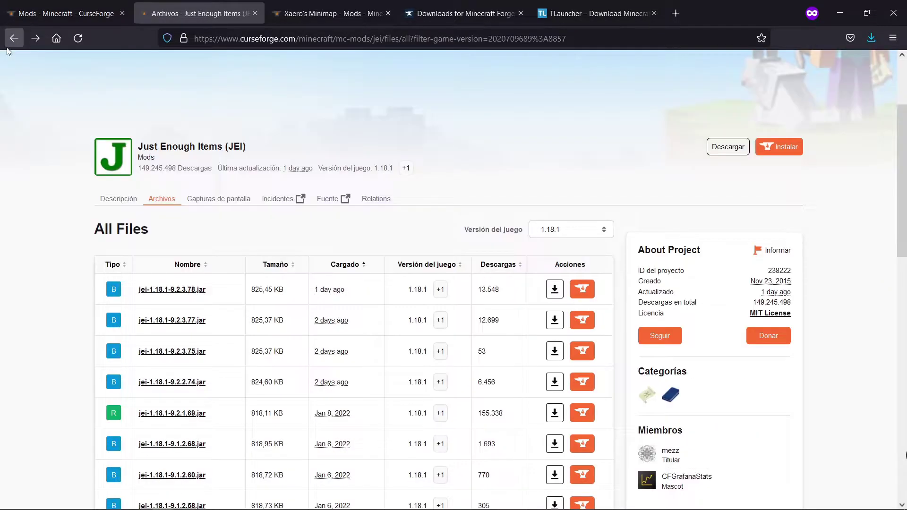
Switch to the Xaero's Minimap page, review its description and recent files, and open the complete list of its files.
{"action": "left_click", "coordinate": [308, 14]}
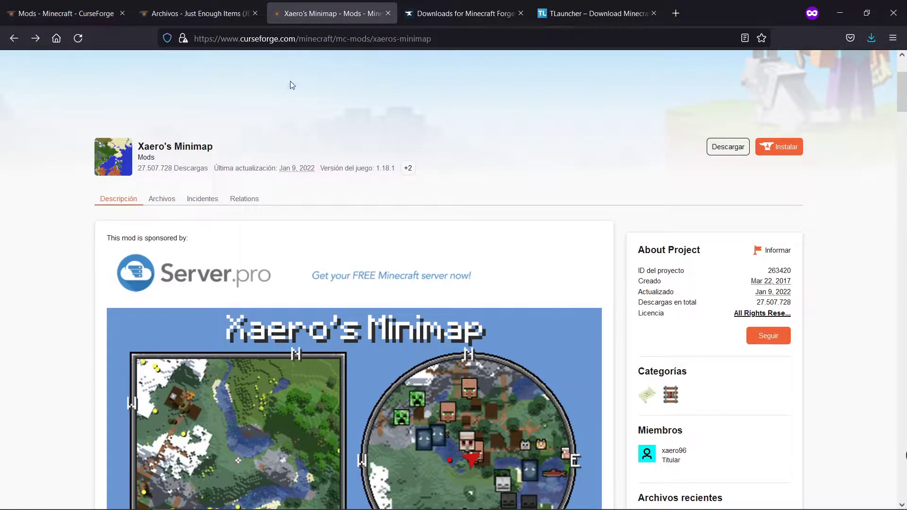
{"action": "scroll", "coordinate": [268, 240], "scroll_direction": "down", "scroll_amount": 3}
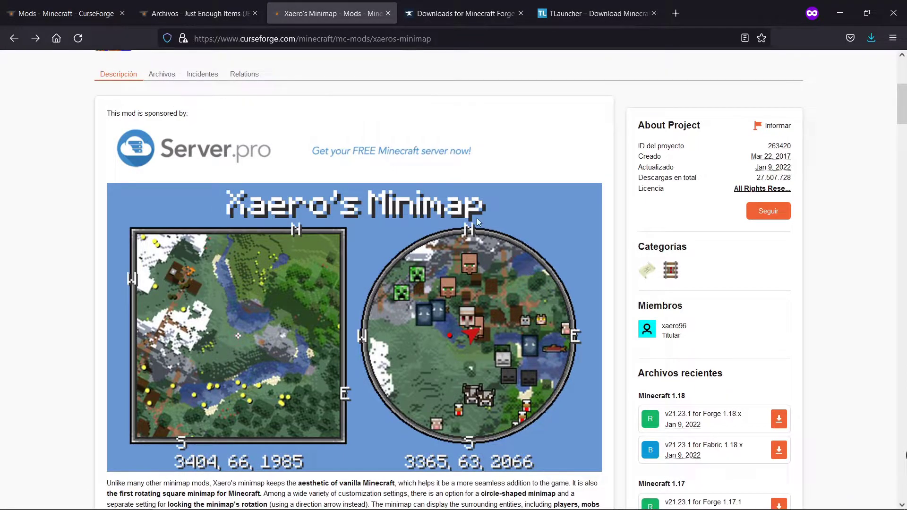
{"action": "scroll", "coordinate": [637, 277], "scroll_direction": "down", "scroll_amount": 4}
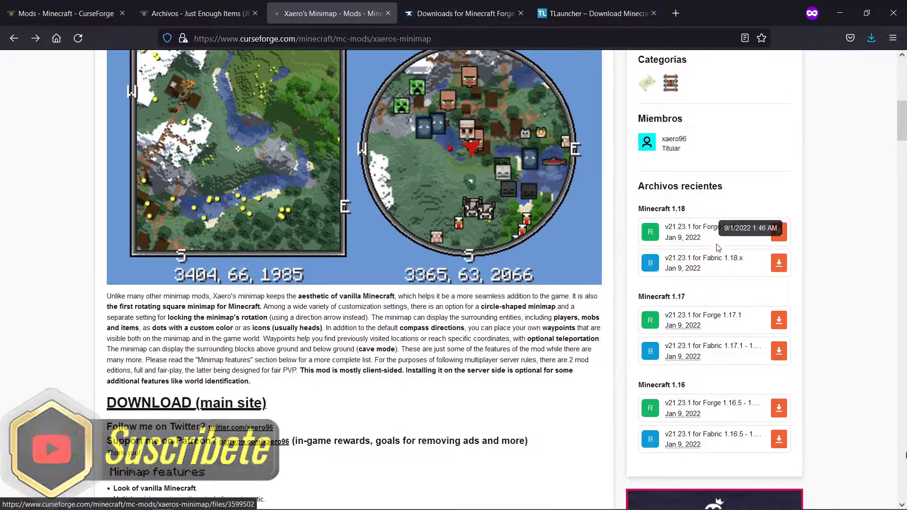
{"action": "scroll", "coordinate": [718, 278], "scroll_direction": "up", "scroll_amount": 7}
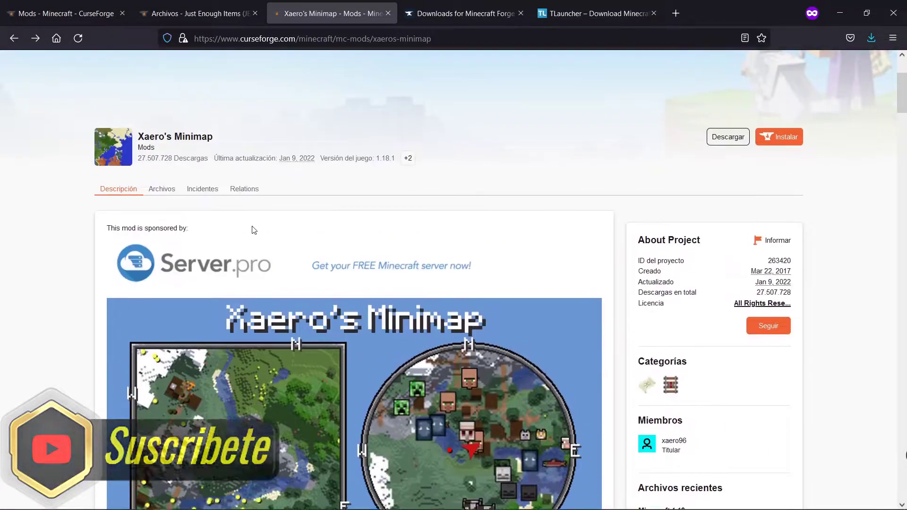
{"action": "left_click", "coordinate": [163, 200]}
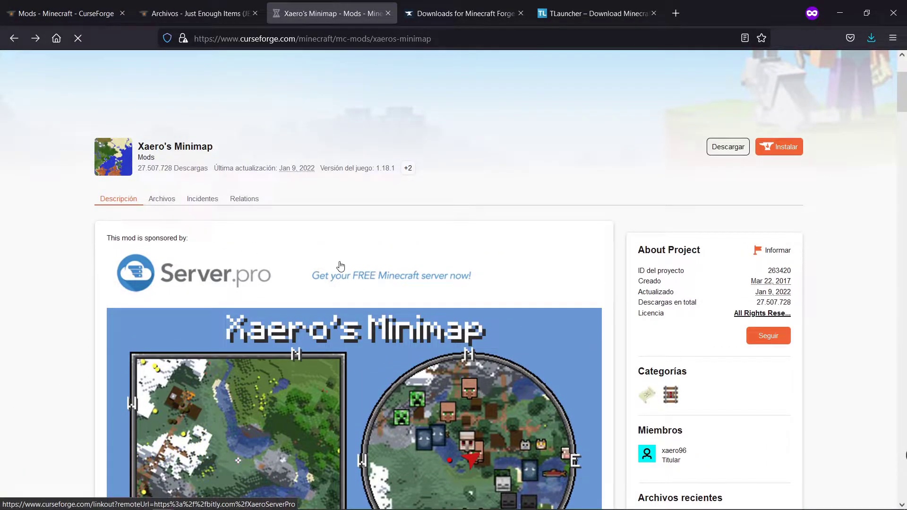
{"action": "scroll", "coordinate": [580, 229], "scroll_direction": "down", "scroll_amount": 8}
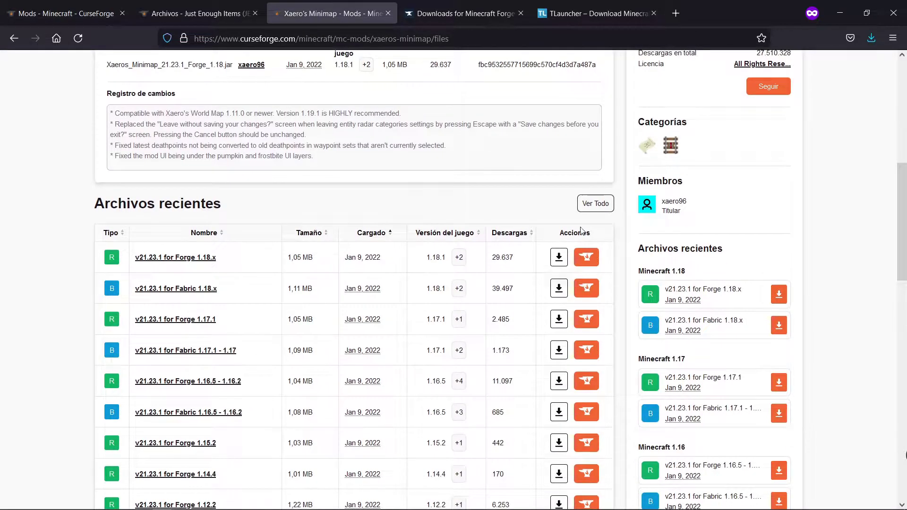
{"action": "left_click", "coordinate": [595, 203]}
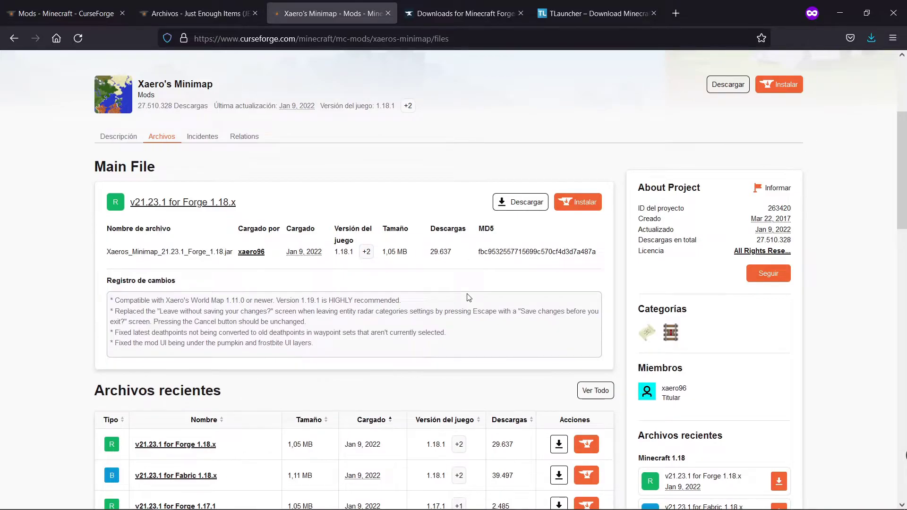
{"action": "scroll", "coordinate": [468, 297], "scroll_direction": "down", "scroll_amount": 3}
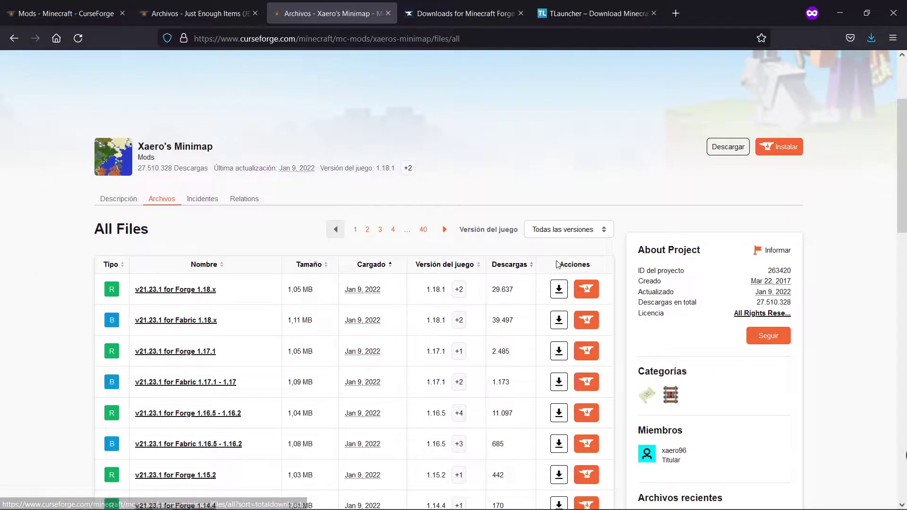
Filter the Xaero's Minimap files by the Forge modloader.
{"action": "left_click", "coordinate": [584, 231]}
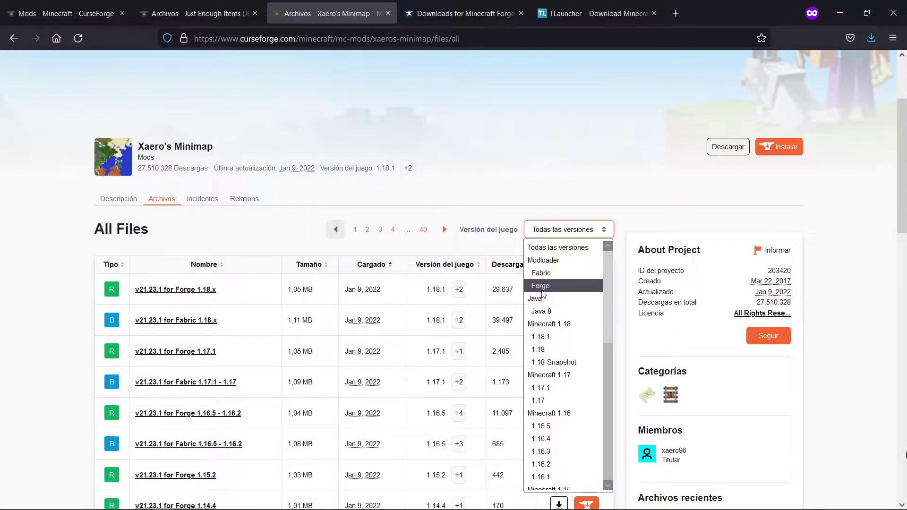
{"action": "left_click", "coordinate": [550, 287]}
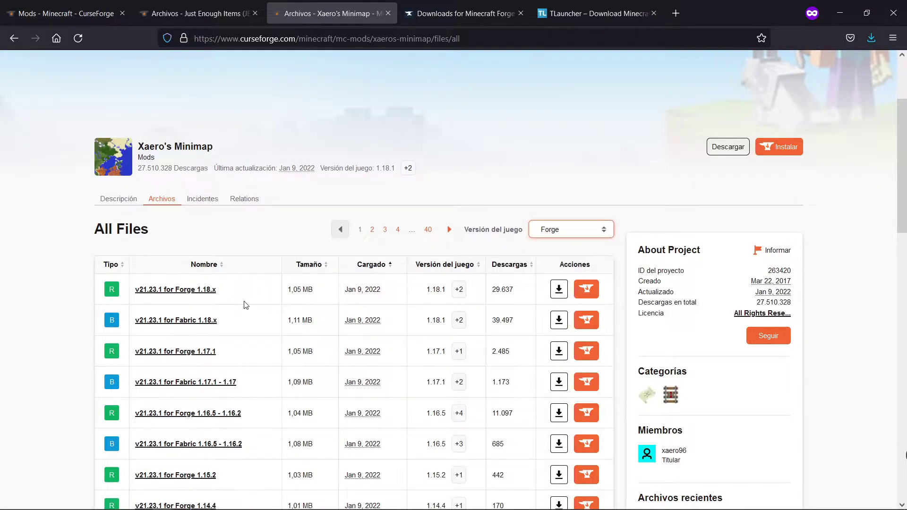
{"action": "scroll", "coordinate": [390, 257], "scroll_direction": "down", "scroll_amount": 3}
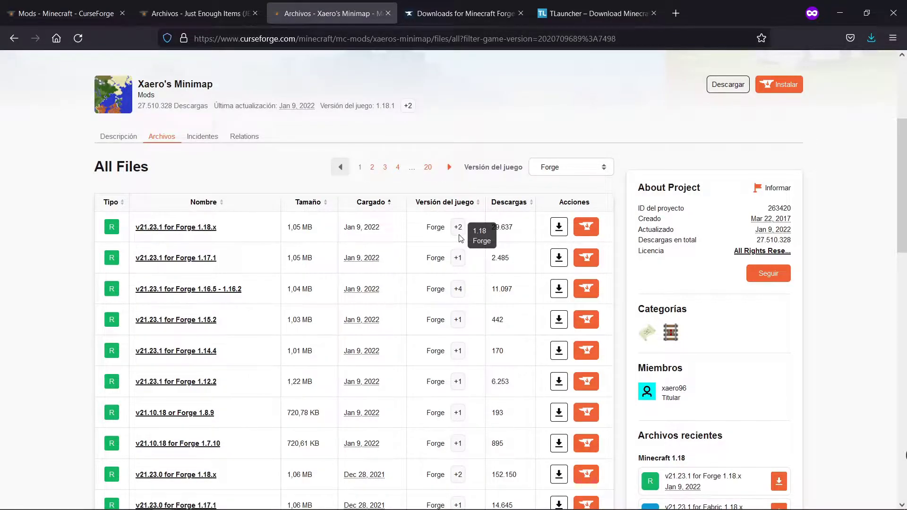
Download and save the v21.23.1 for Forge 1.18.x file of Xaero's Minimap, and return to the file list.
{"action": "left_click", "coordinate": [559, 230]}
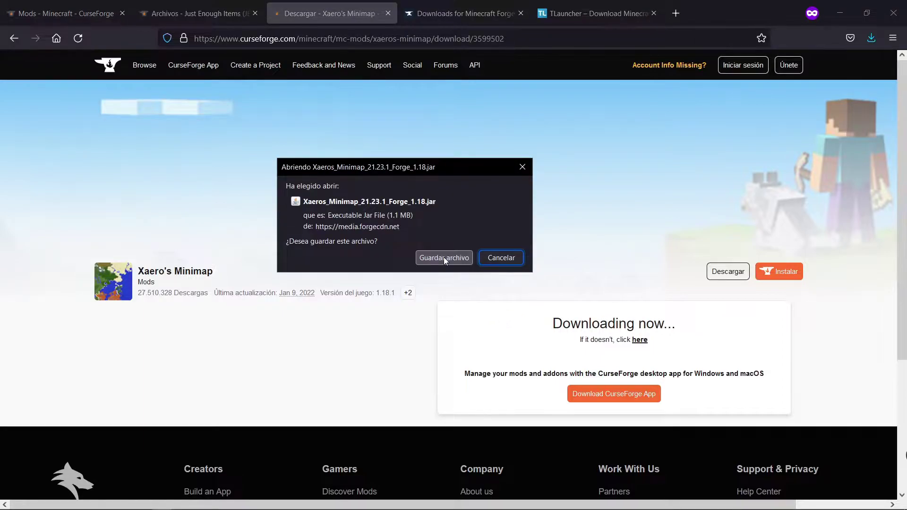
{"action": "left_click", "coordinate": [444, 257]}
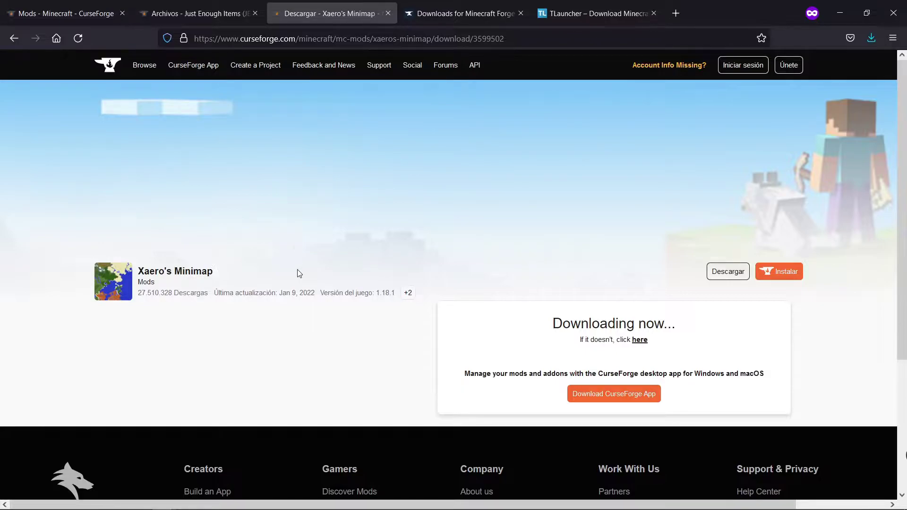
{"action": "left_click", "coordinate": [15, 38]}
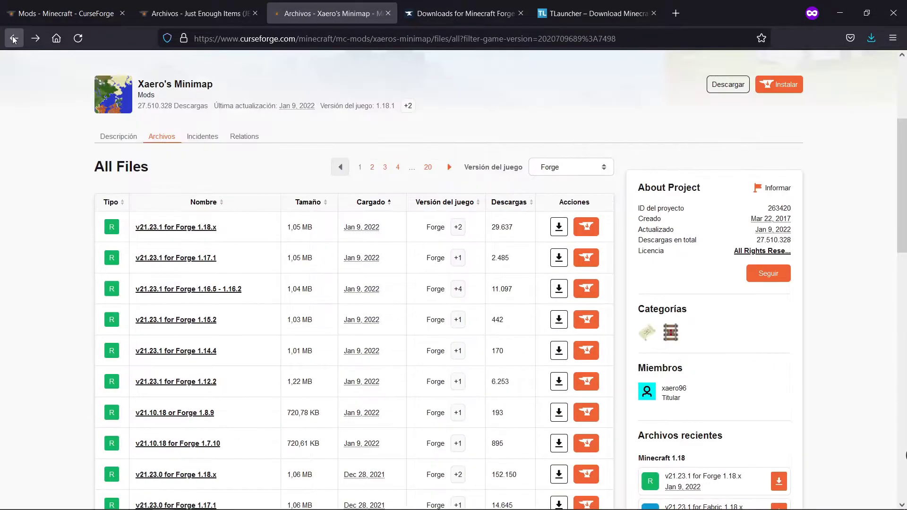
Switch to the Minecraft Forge downloads page, show all versions for Minecraft 1.18, and look through the list.
{"action": "left_click", "coordinate": [457, 6]}
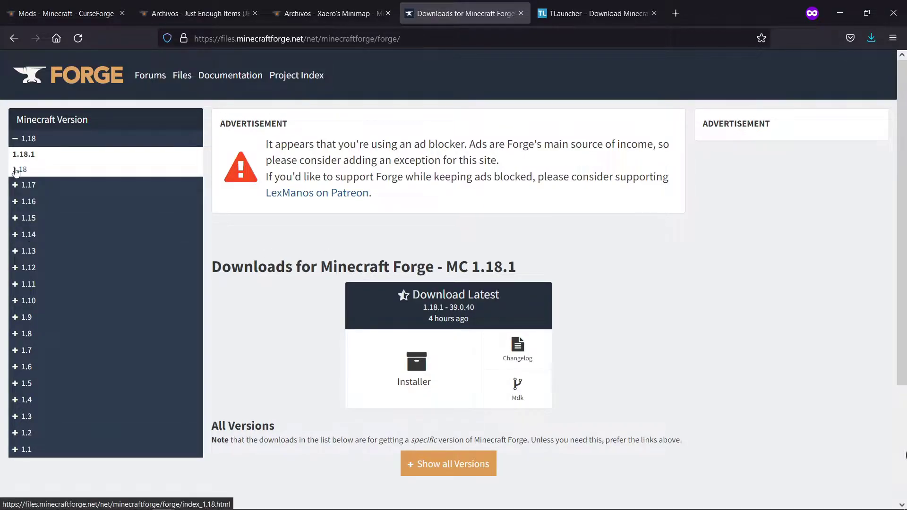
{"action": "left_click", "coordinate": [20, 140]}
{"action": "left_click", "coordinate": [19, 140]}
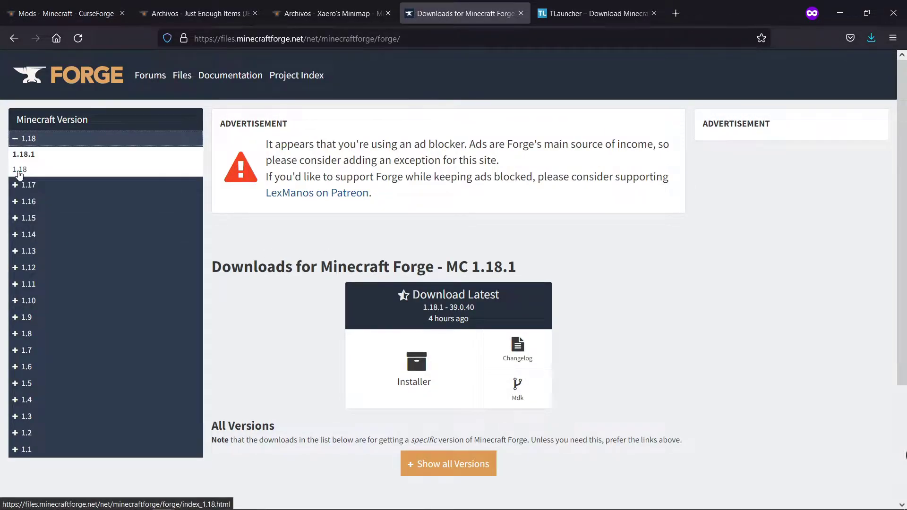
{"action": "left_click", "coordinate": [19, 169]}
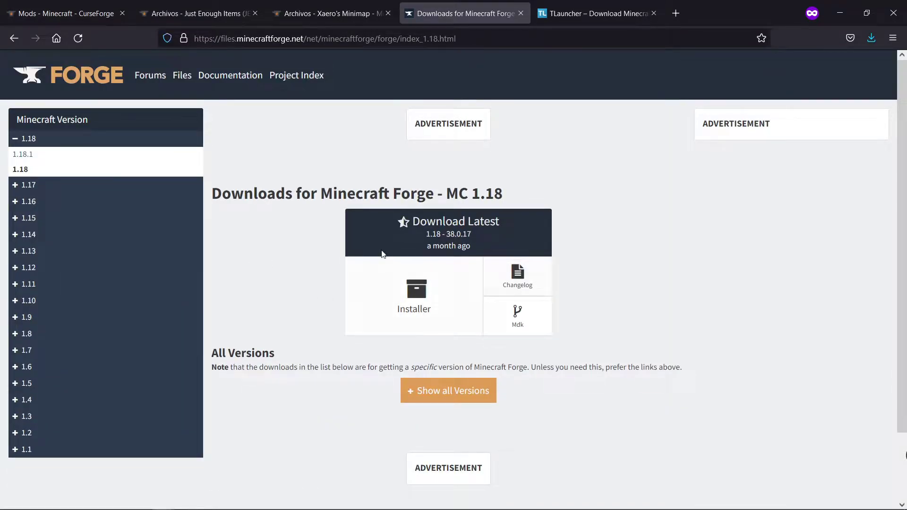
{"action": "scroll", "coordinate": [458, 307], "scroll_direction": "down", "scroll_amount": 3}
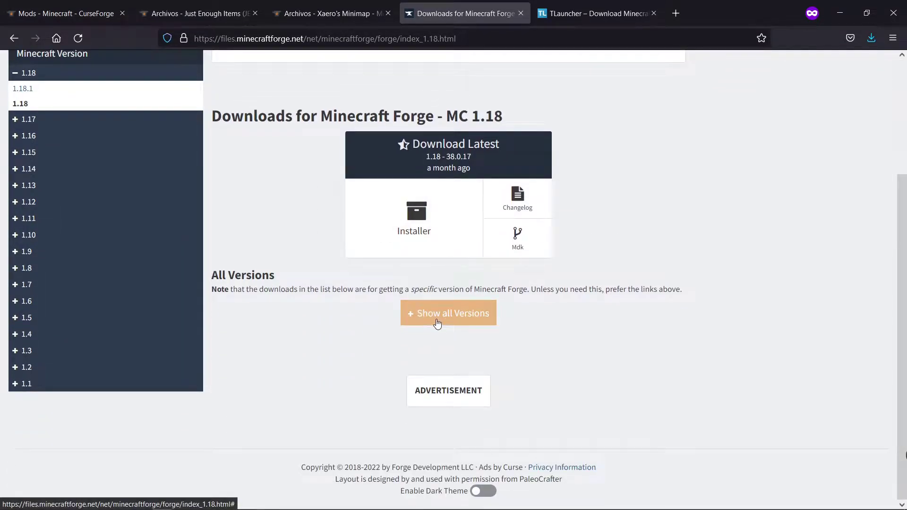
{"action": "left_click", "coordinate": [461, 321]}
{"action": "scroll", "coordinate": [734, 217], "scroll_direction": "down", "scroll_amount": 4}
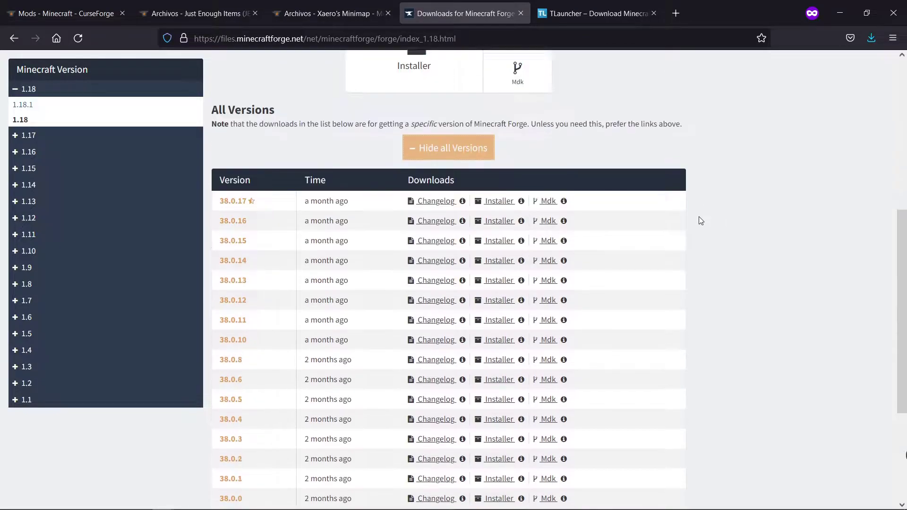
{"action": "scroll", "coordinate": [643, 218], "scroll_direction": "down", "scroll_amount": 3}
{"action": "scroll", "coordinate": [423, 253], "scroll_direction": "up", "scroll_amount": 9}
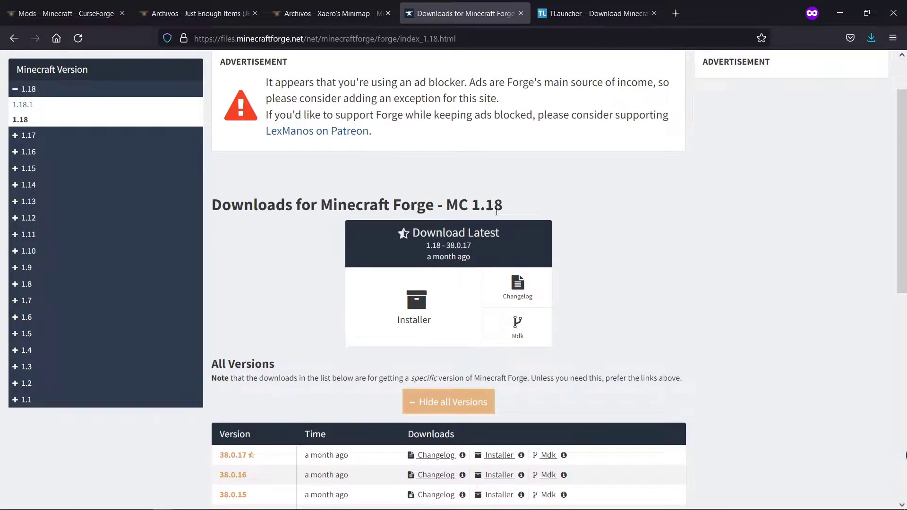
Show all Forge versions for Minecraft 1.18.1 and review the list of builds.
{"action": "left_click", "coordinate": [25, 106]}
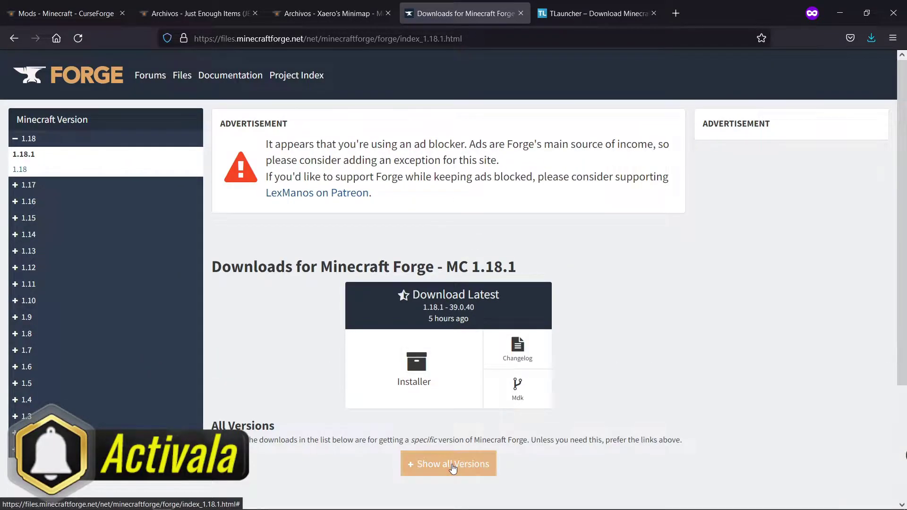
{"action": "left_click", "coordinate": [452, 468]}
{"action": "scroll", "coordinate": [644, 359], "scroll_direction": "down", "scroll_amount": 7}
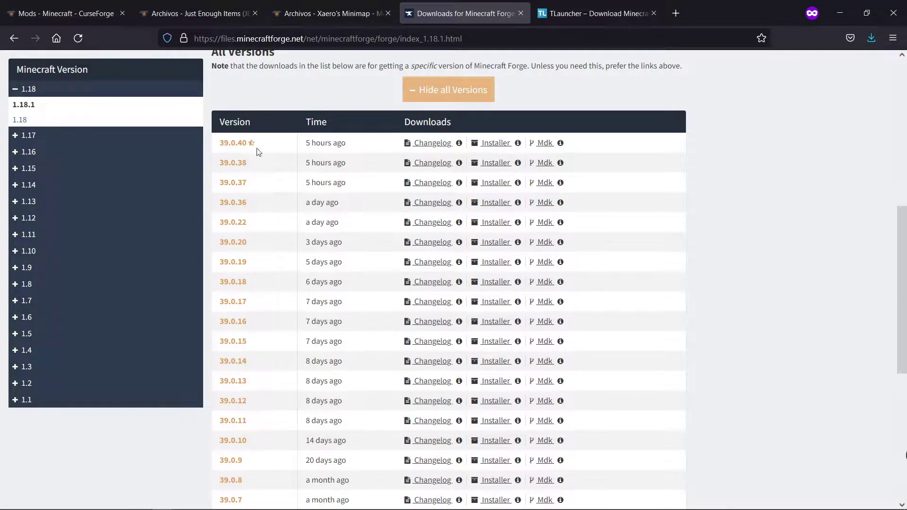
{"action": "scroll", "coordinate": [330, 177], "scroll_direction": "up", "scroll_amount": 3}
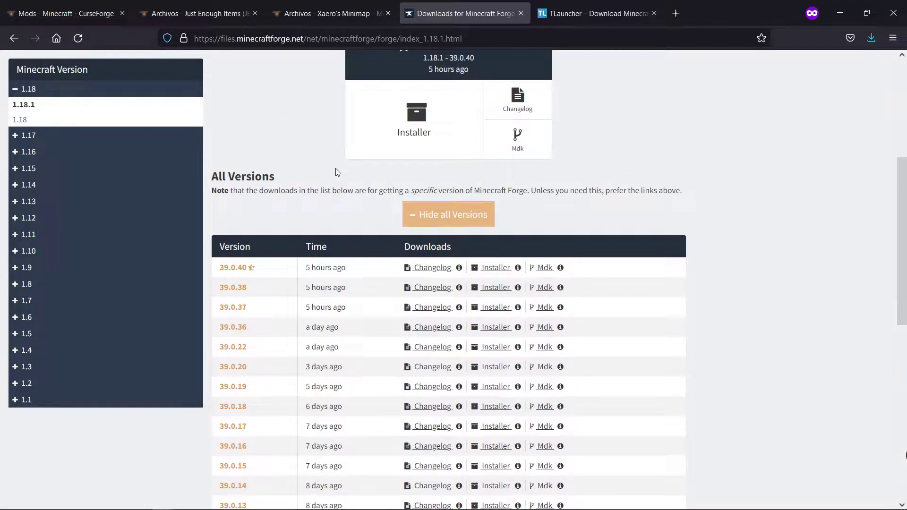
{"action": "scroll", "coordinate": [298, 320], "scroll_direction": "down", "scroll_amount": 2}
{"action": "scroll", "coordinate": [297, 320], "scroll_direction": "up", "scroll_amount": 4}
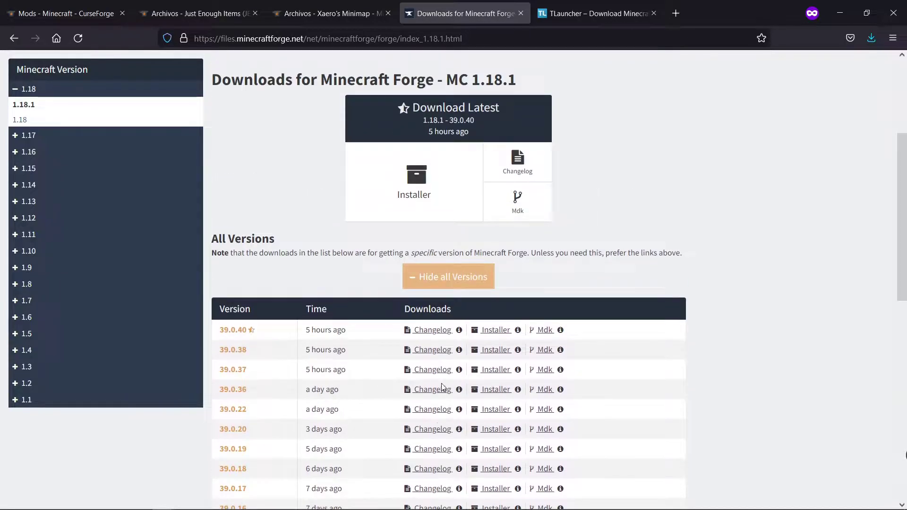
Download the Forge 39.0.40 installer for Minecraft 1.18.1, skip the advertisement, and save the file.
{"action": "left_click", "coordinate": [495, 329]}
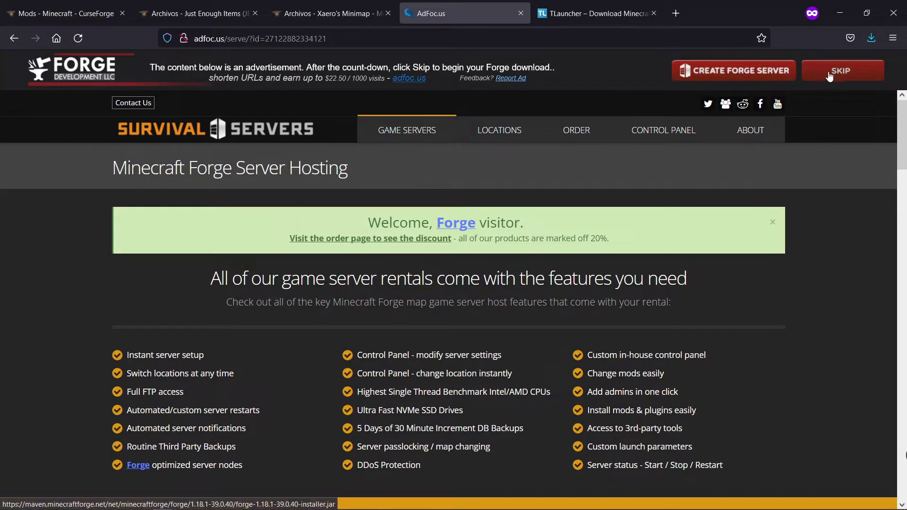
{"action": "left_click", "coordinate": [859, 75]}
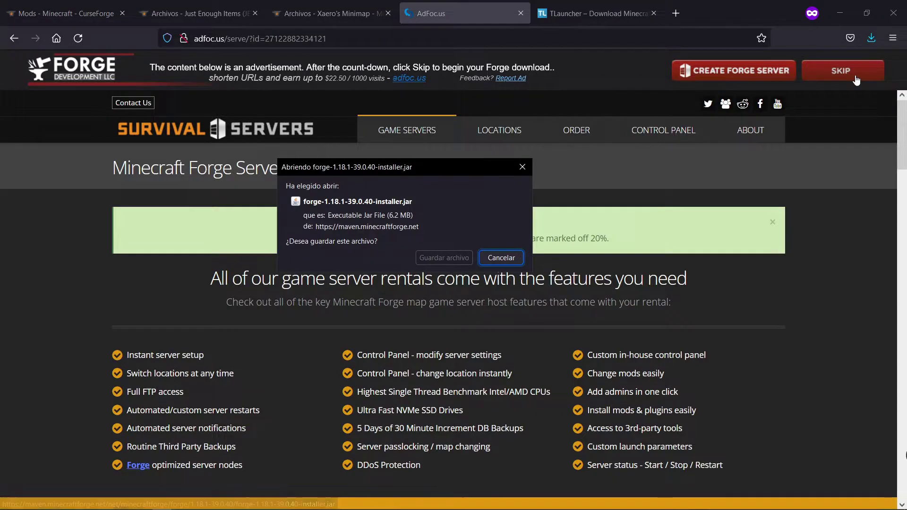
{"action": "left_click", "coordinate": [446, 259]}
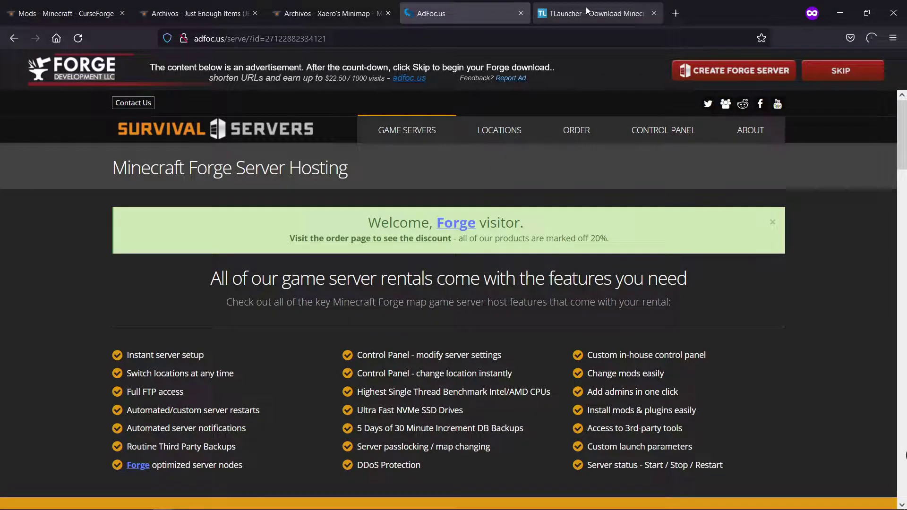
Switch to the TLauncher website and download the Windows version of the launcher.
{"action": "left_click", "coordinate": [575, 12]}
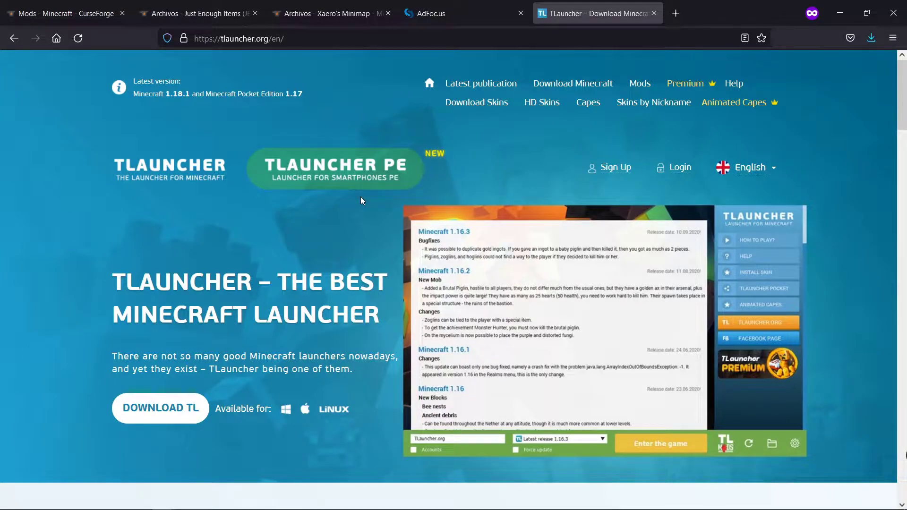
{"action": "scroll", "coordinate": [198, 255], "scroll_direction": "down", "scroll_amount": 3}
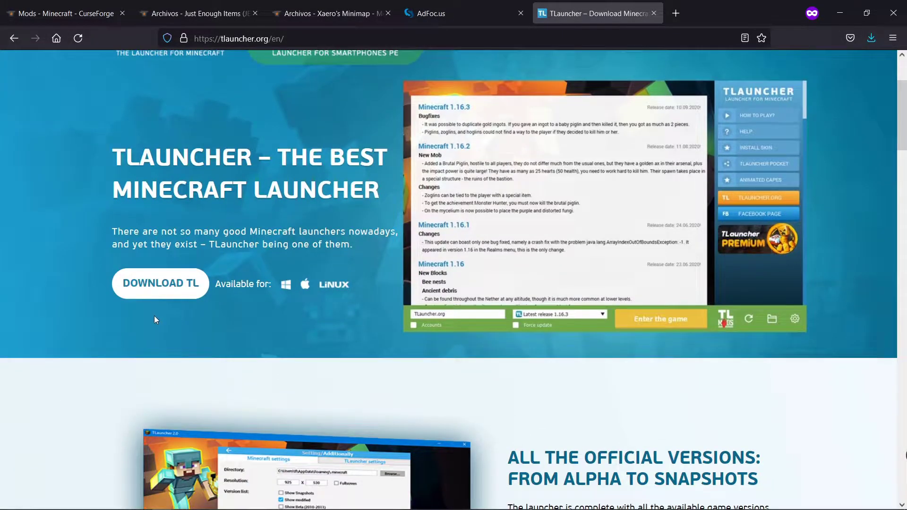
{"action": "left_click", "coordinate": [170, 295]}
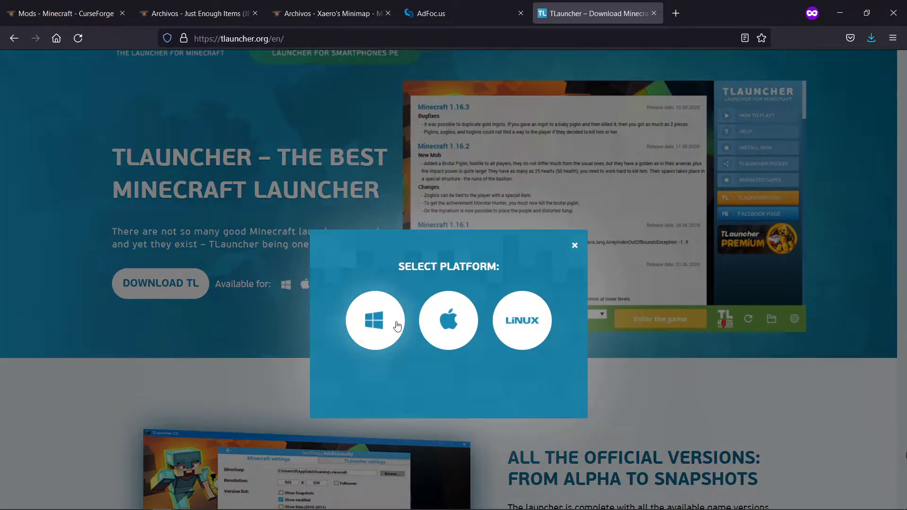
{"action": "left_click", "coordinate": [368, 328]}
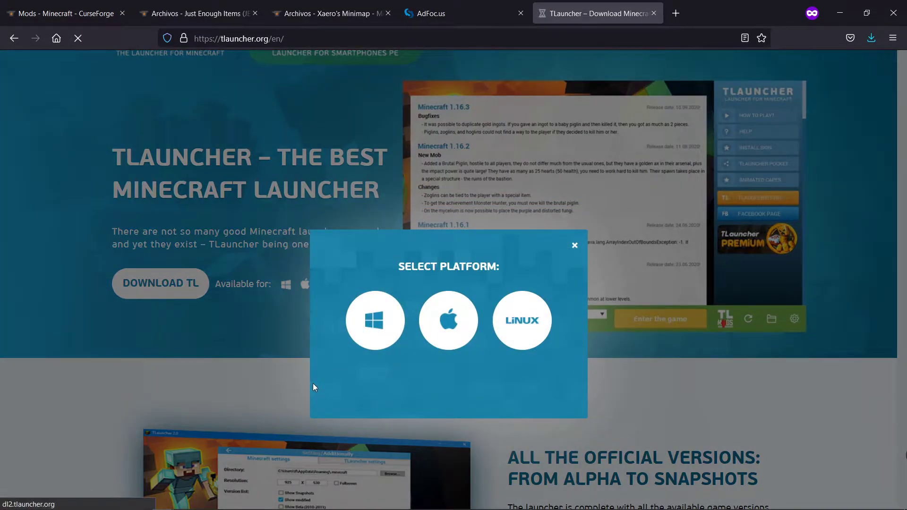
{"action": "left_click_drag", "start_coordinate": [375, 165], "coordinate": [296, 149]}
{"action": "left_click", "coordinate": [354, 242]}
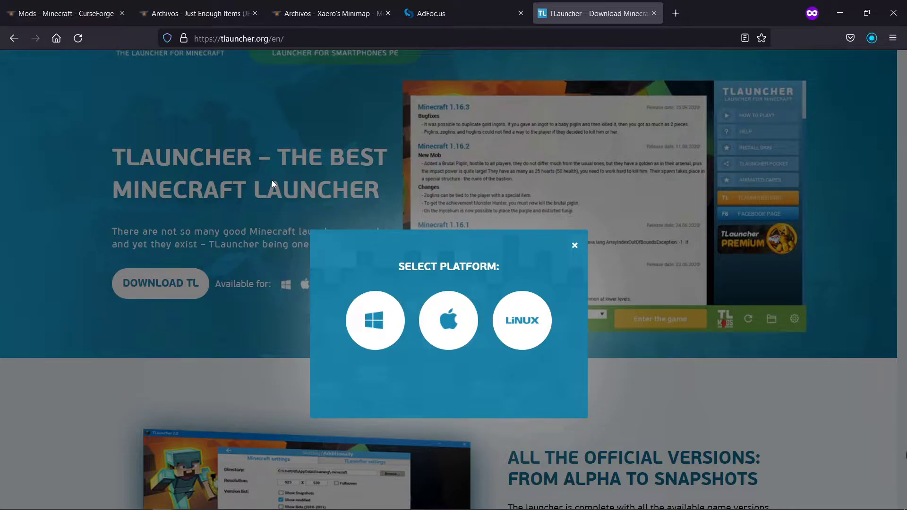
{"action": "left_click", "coordinate": [136, 217]}
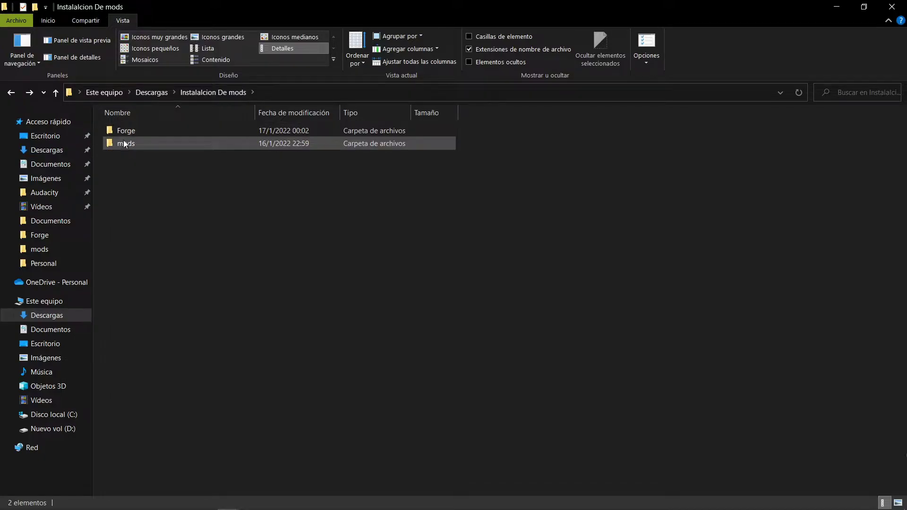
Check the downloaded mod files in the mods folder, and open the neighbouring Forge folder.
{"action": "double_click", "coordinate": [130, 143]}
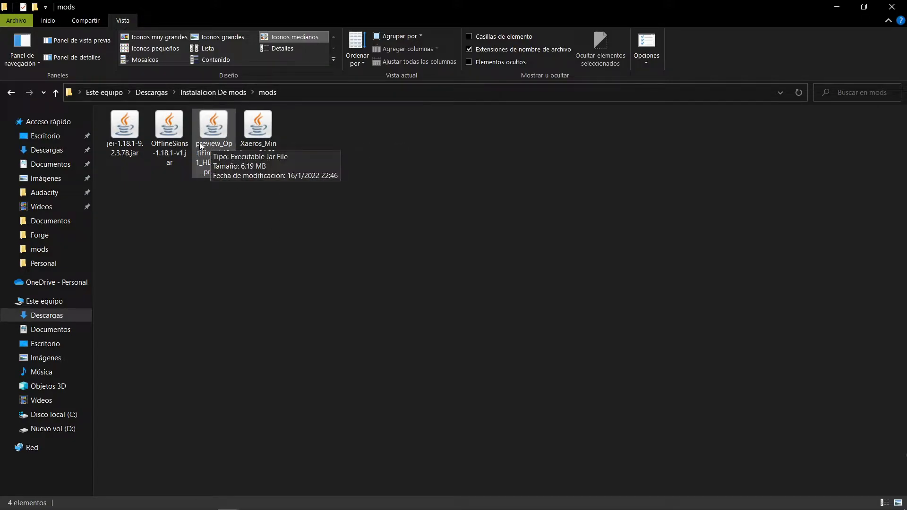
{"action": "left_click", "coordinate": [11, 93]}
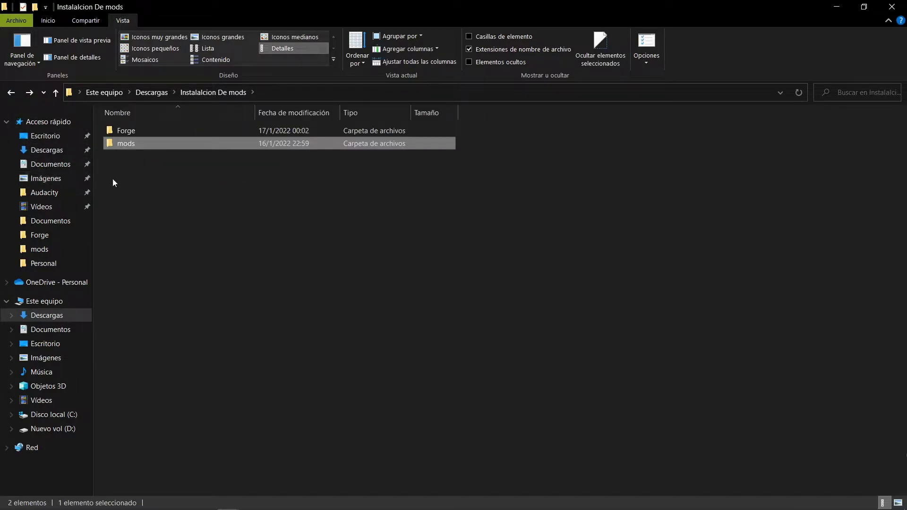
{"action": "double_click", "coordinate": [127, 131]}
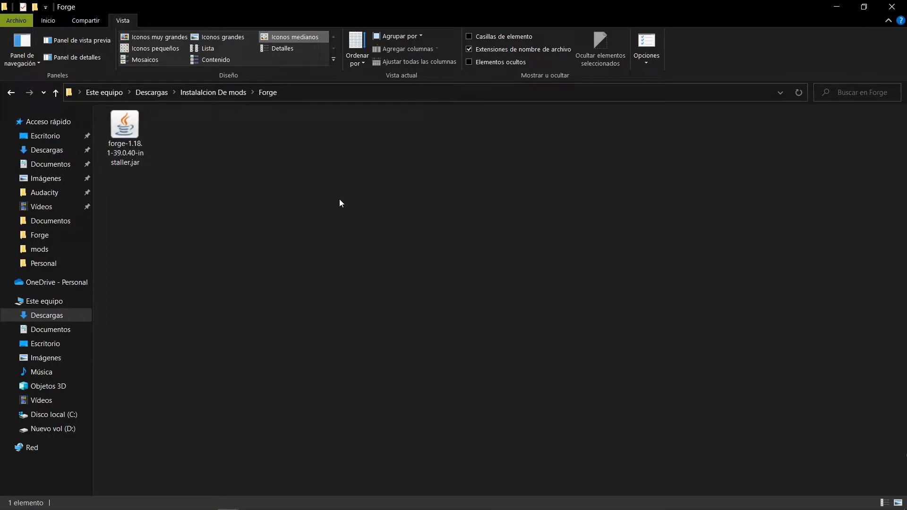
Run forge-1.18.1-39.0.40-installer.jar and install the Forge client into the .minecraft folder.
{"action": "right_click", "coordinate": [115, 123]}
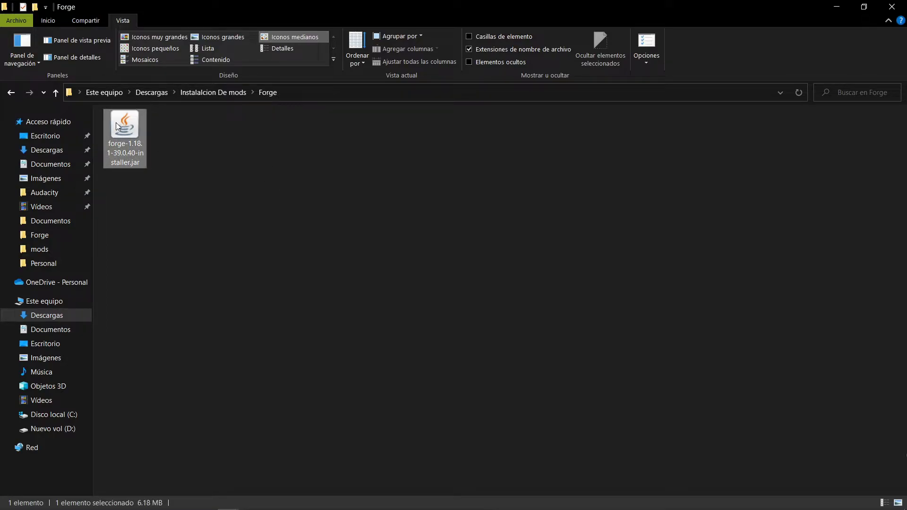
{"action": "left_click", "coordinate": [147, 133]}
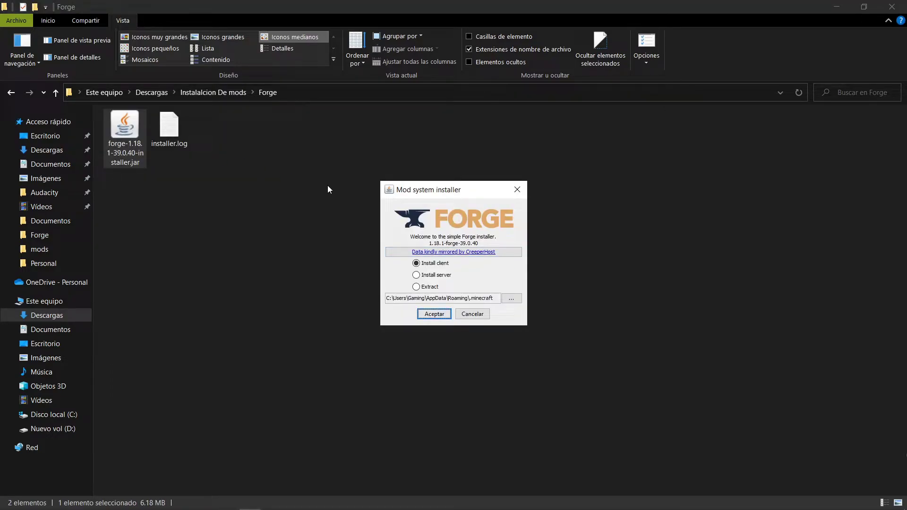
{"action": "left_click_drag", "start_coordinate": [461, 188], "coordinate": [345, 187]}
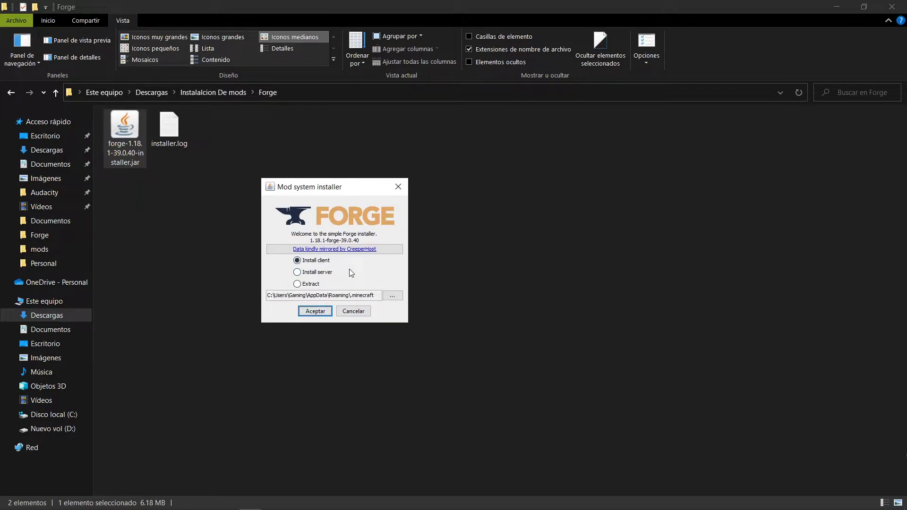
{"action": "left_click", "coordinate": [315, 311]}
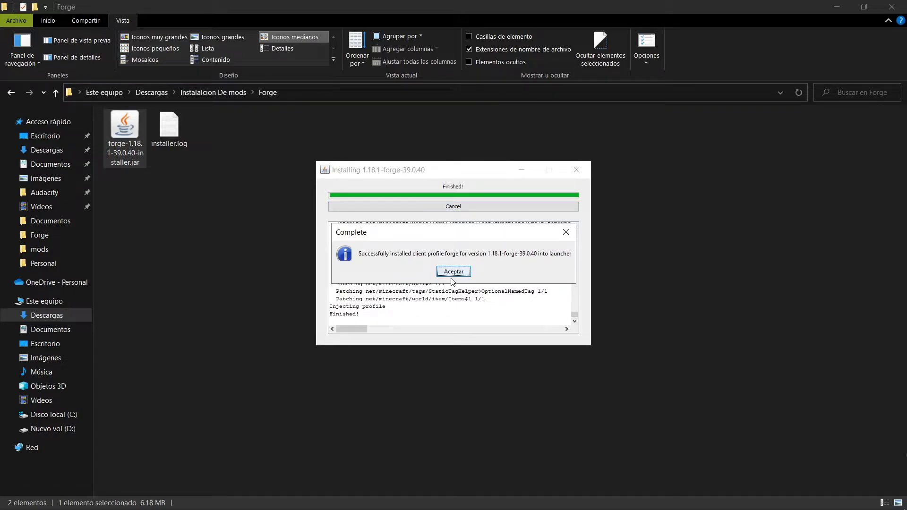
{"action": "left_click", "coordinate": [461, 273]}
{"action": "left_click", "coordinate": [385, 290]}
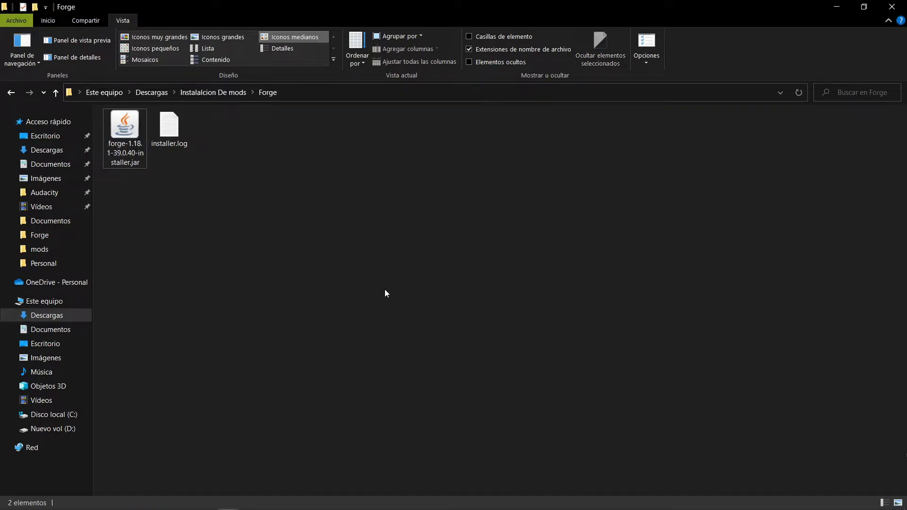
Minimize the Forge folder window, start TLauncher from the desktop, and check its list of game versions.
{"action": "left_click", "coordinate": [837, 7]}
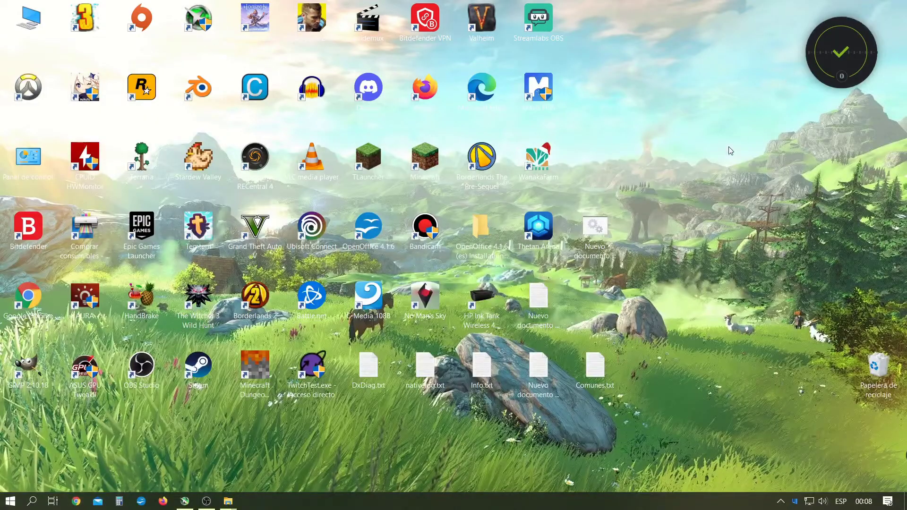
{"action": "left_click", "coordinate": [382, 155]}
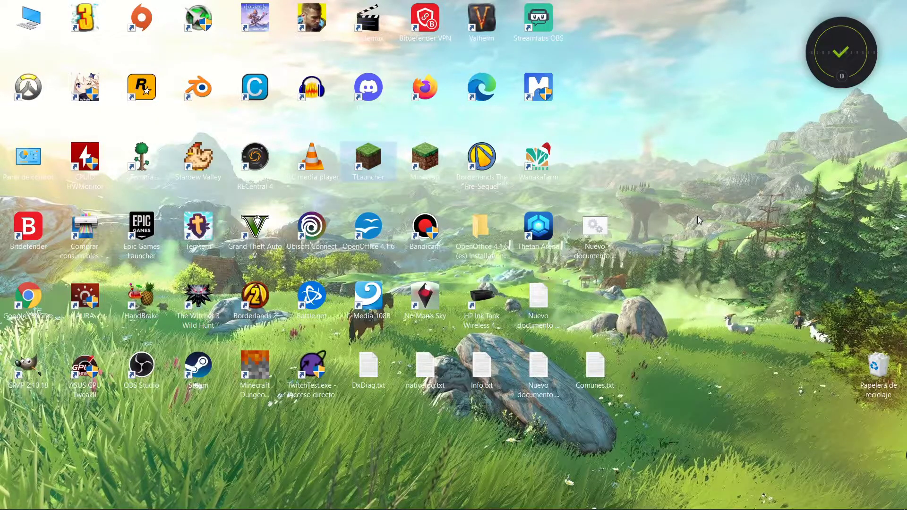
{"action": "key", "text": "Return"}
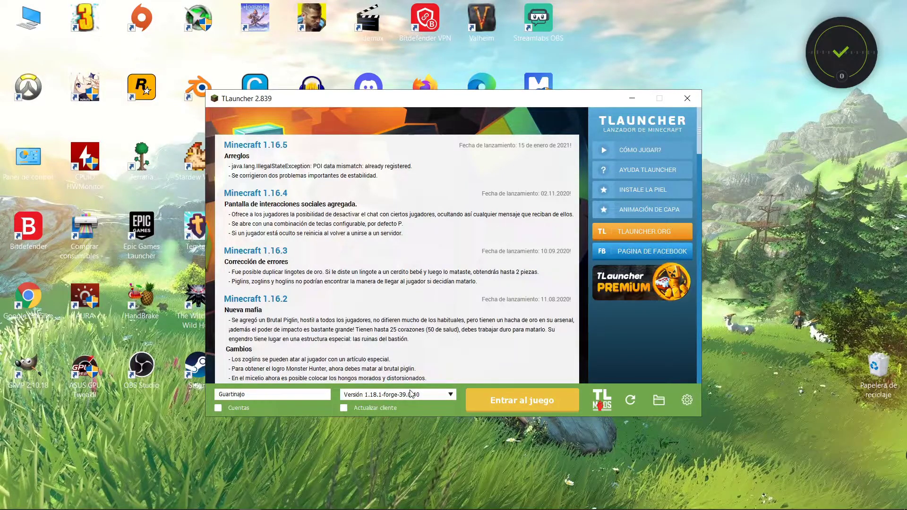
{"action": "left_click", "coordinate": [451, 395]}
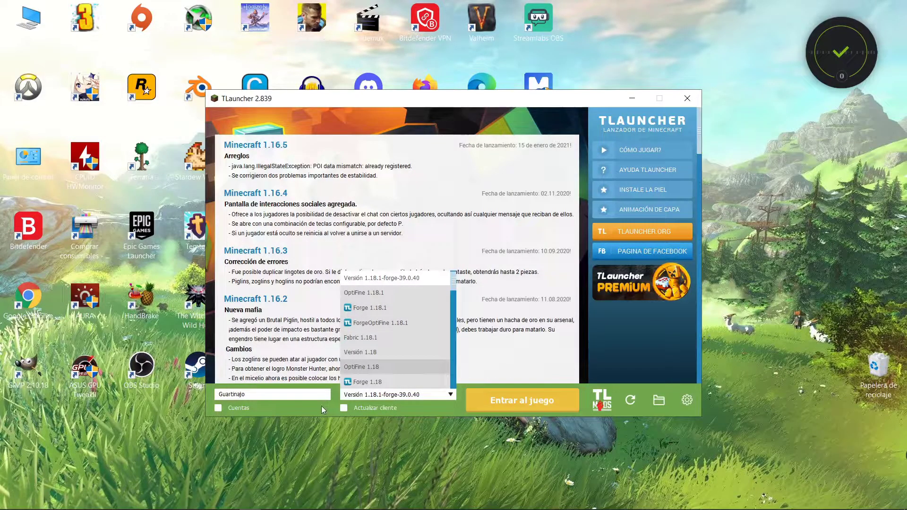
{"action": "left_click", "coordinate": [307, 409]}
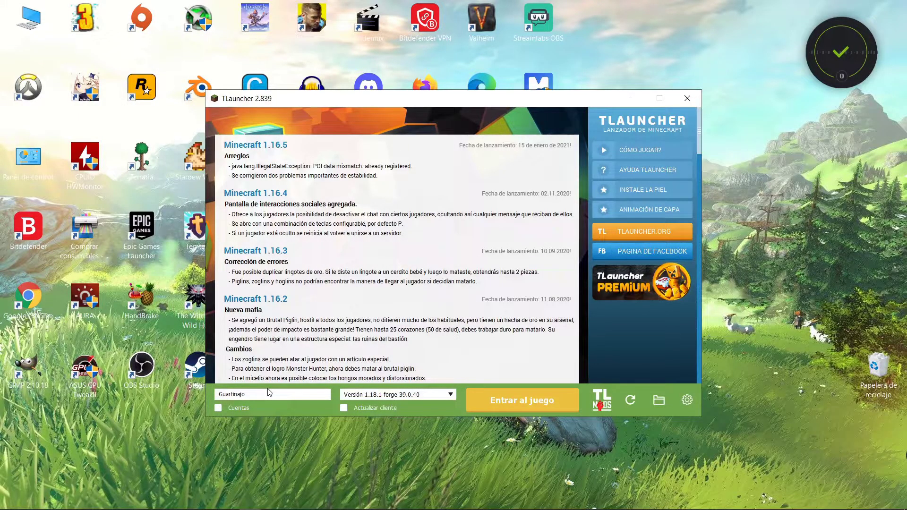
Enter the game with version 1.18.1-forge-39.0.40 selected, and close the launcher window.
{"action": "left_click", "coordinate": [533, 407]}
{"action": "left_click", "coordinate": [504, 404]}
{"action": "left_click", "coordinate": [693, 104]}
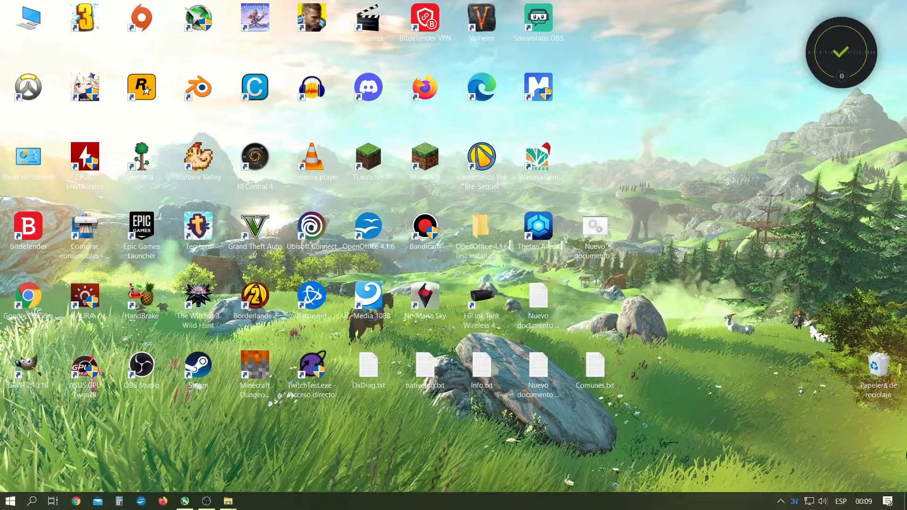
Bring up the open Forge and mods folder windows, and close the empty .minecraft mods window.
{"action": "mouse_move", "coordinate": [229, 501]}
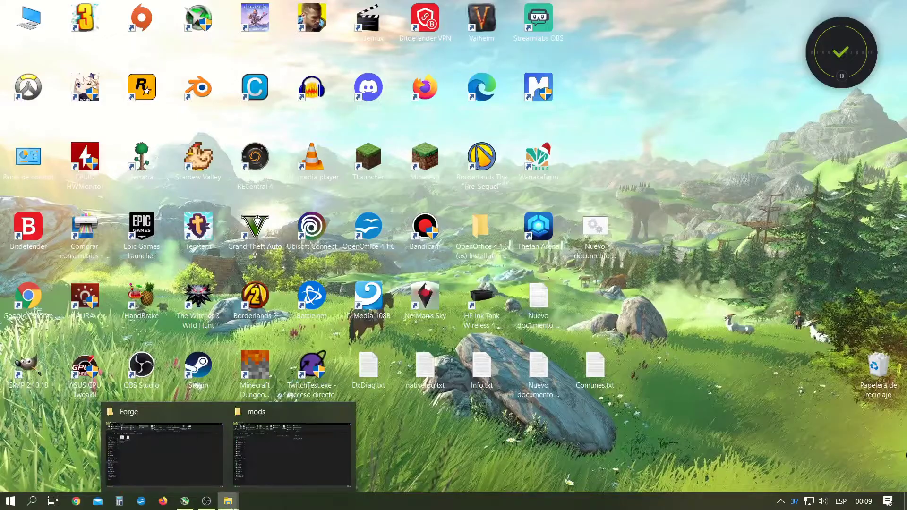
{"action": "left_click", "coordinate": [192, 470]}
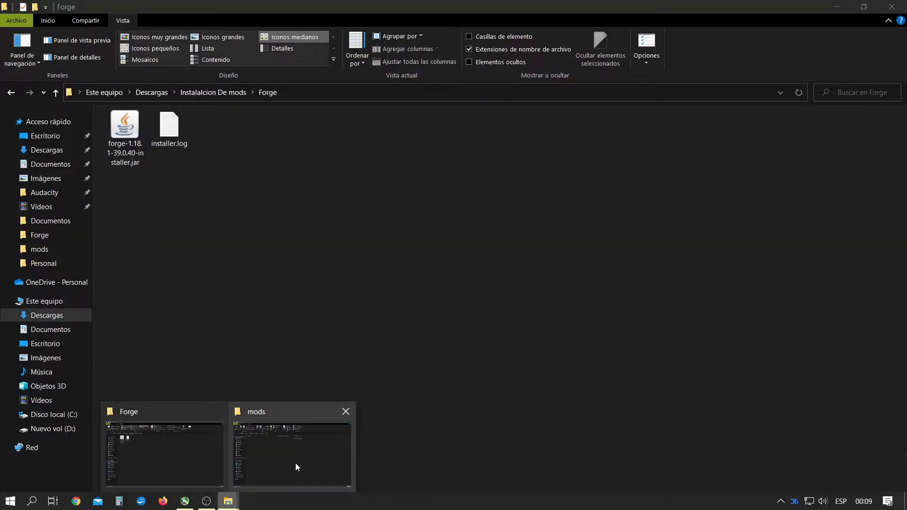
{"action": "left_click", "coordinate": [288, 463]}
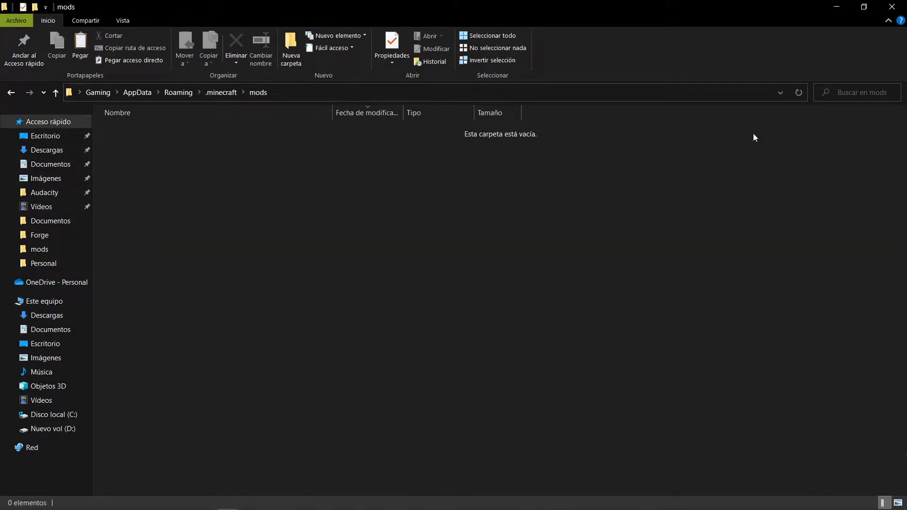
{"action": "left_click", "coordinate": [891, 6]}
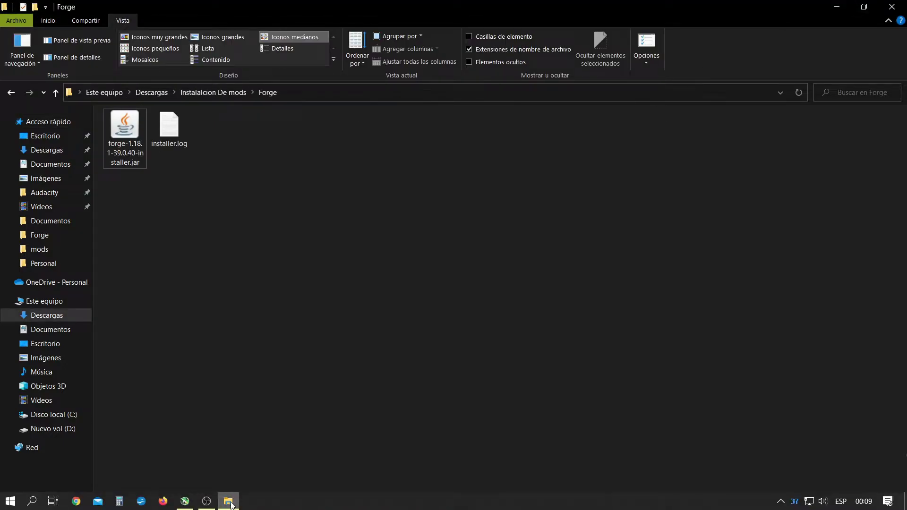
Copy the four mod .jar files from the mods folder inside Instalalcion De mods.
{"action": "left_click", "coordinate": [213, 92]}
{"action": "left_click", "coordinate": [126, 143]}
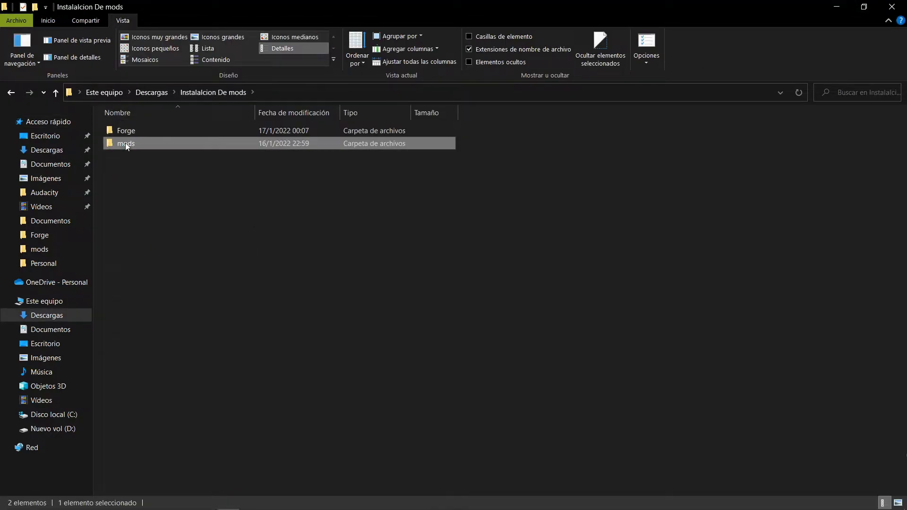
{"action": "double_click", "coordinate": [126, 143]}
{"action": "left_click_drag", "start_coordinate": [368, 206], "coordinate": [122, 121]}
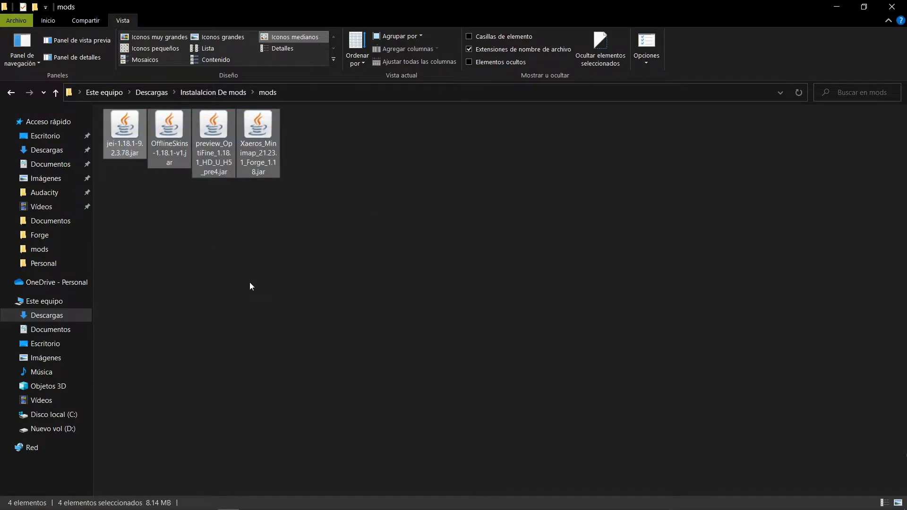
{"action": "left_click", "coordinate": [257, 269]}
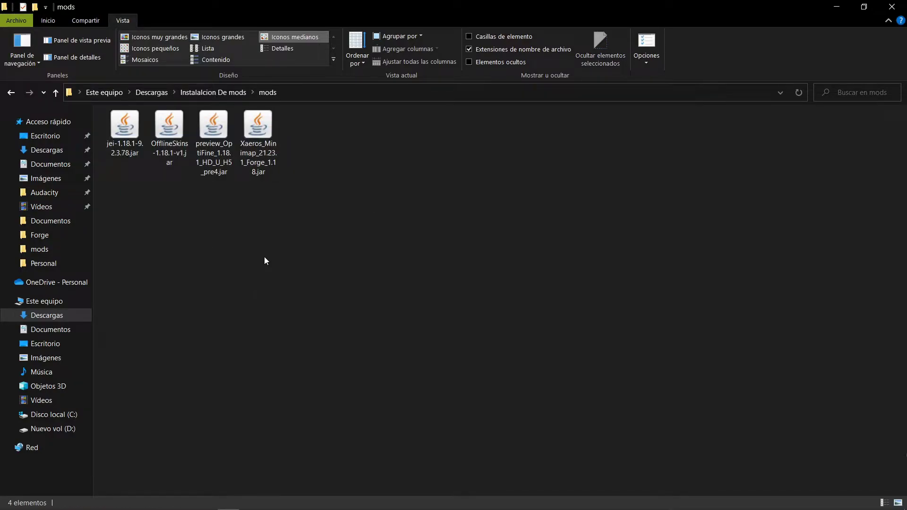
Open the Roaming folder by running %appdata% from the Run dialog.
{"action": "key", "text": "super+r"}
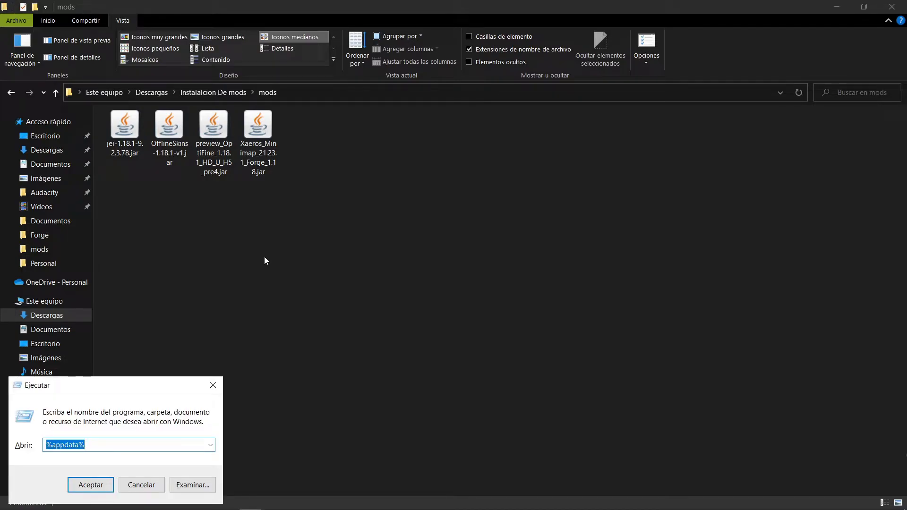
{"action": "left_click_drag", "start_coordinate": [111, 384], "coordinate": [348, 263]}
{"action": "left_click", "coordinate": [344, 323]}
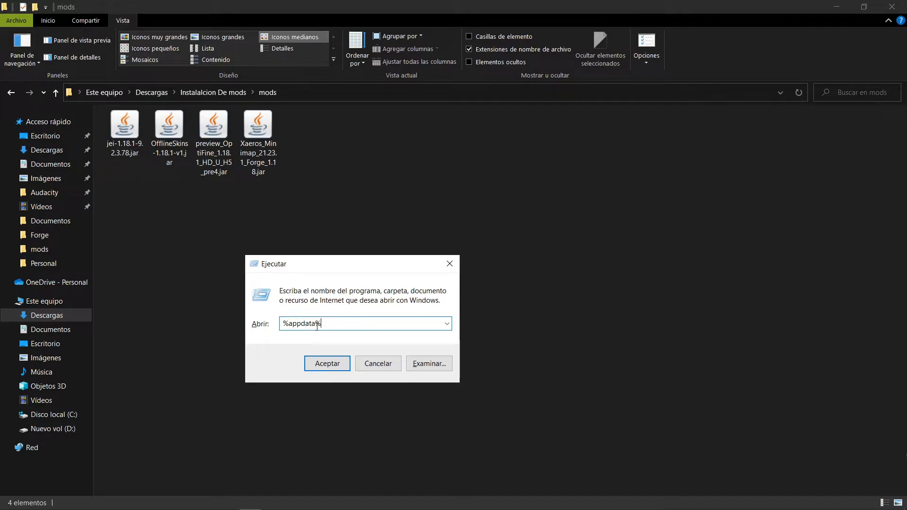
{"action": "left_click_drag", "start_coordinate": [357, 265], "coordinate": [314, 261]}
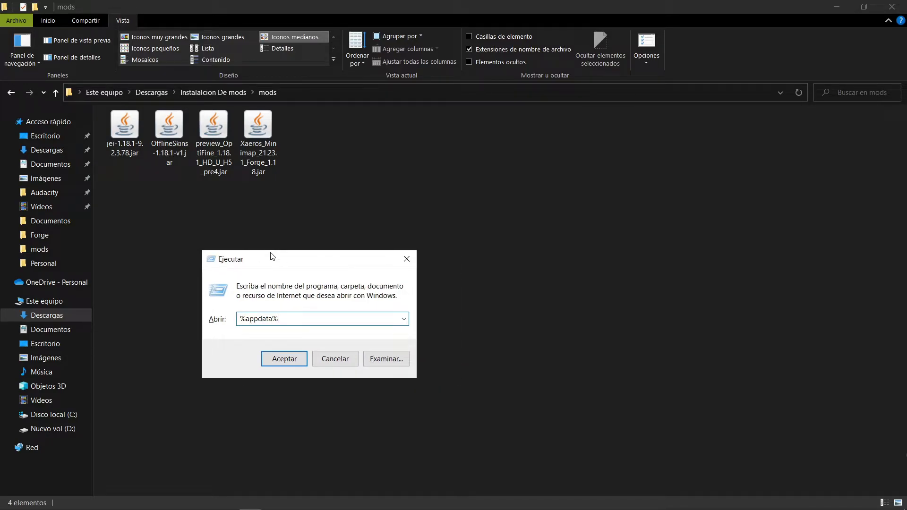
{"action": "left_click", "coordinate": [285, 360]}
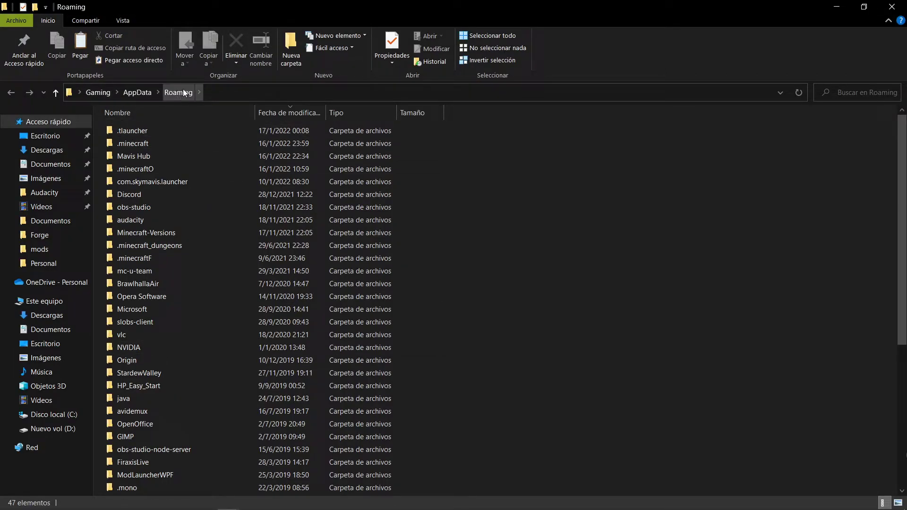
Open the mods folder inside .minecraft and paste the copied mod files into it.
{"action": "left_click", "coordinate": [140, 144]}
{"action": "double_click", "coordinate": [139, 143]}
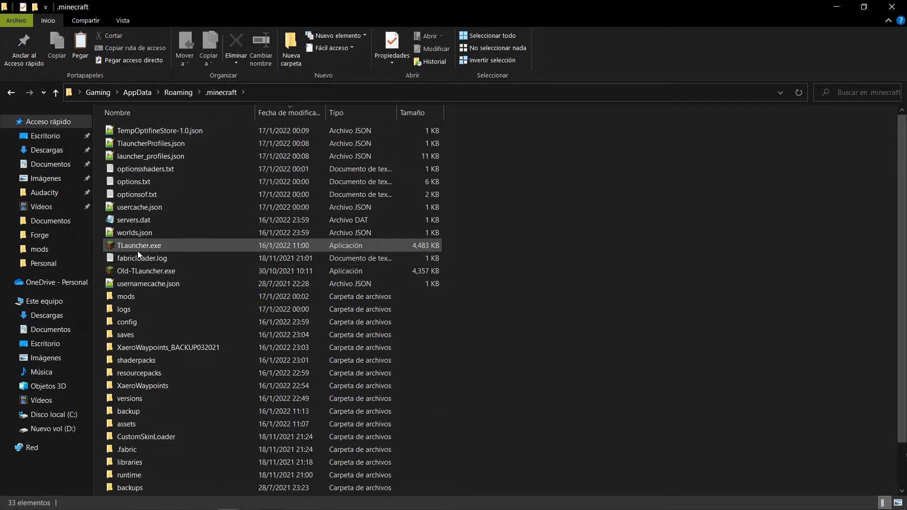
{"action": "double_click", "coordinate": [121, 298]}
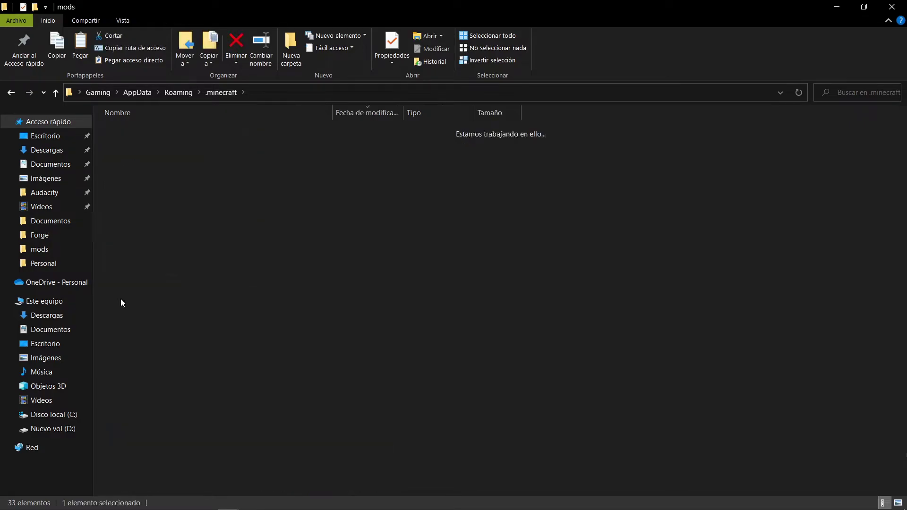
{"action": "right_click", "coordinate": [174, 183]}
{"action": "left_click", "coordinate": [222, 293]}
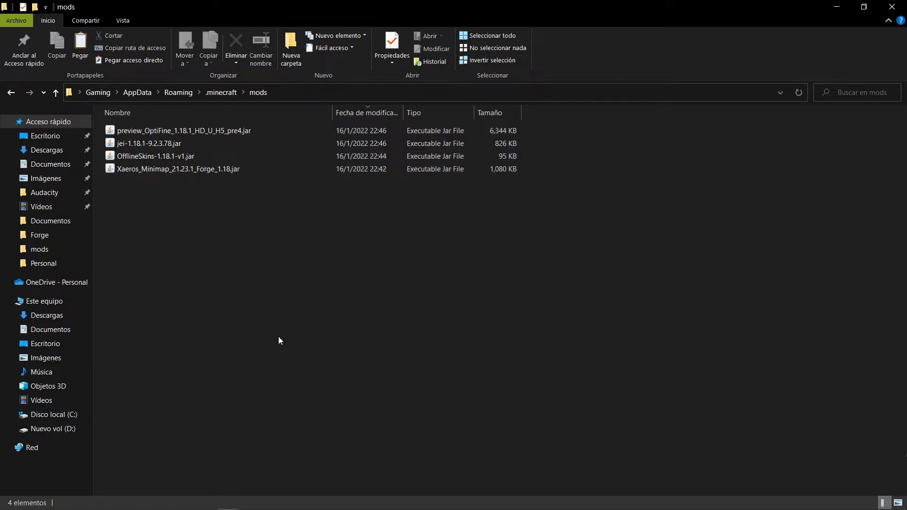
Close both folder windows and enter the game from TLauncher with version 1.18.1-forge-39.0.40.
{"action": "left_click", "coordinate": [891, 6]}
{"action": "left_click", "coordinate": [892, 7]}
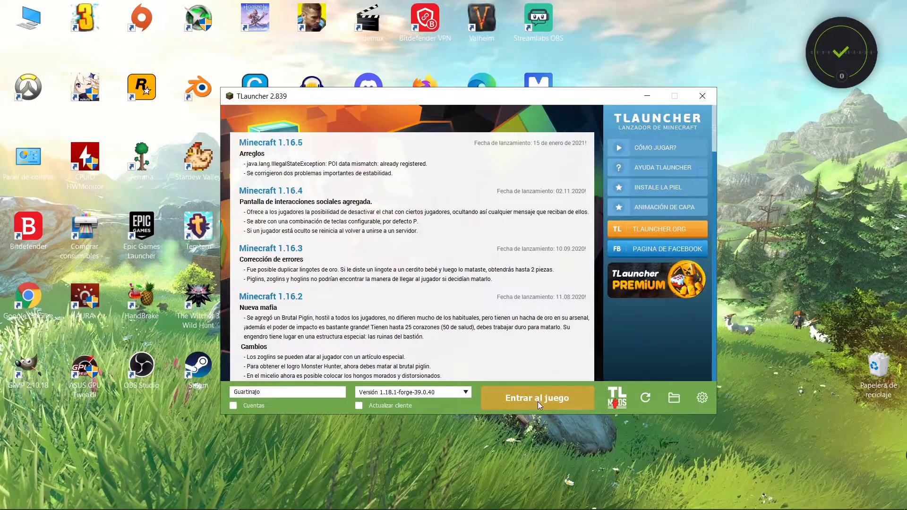
{"action": "left_click", "coordinate": [511, 405]}
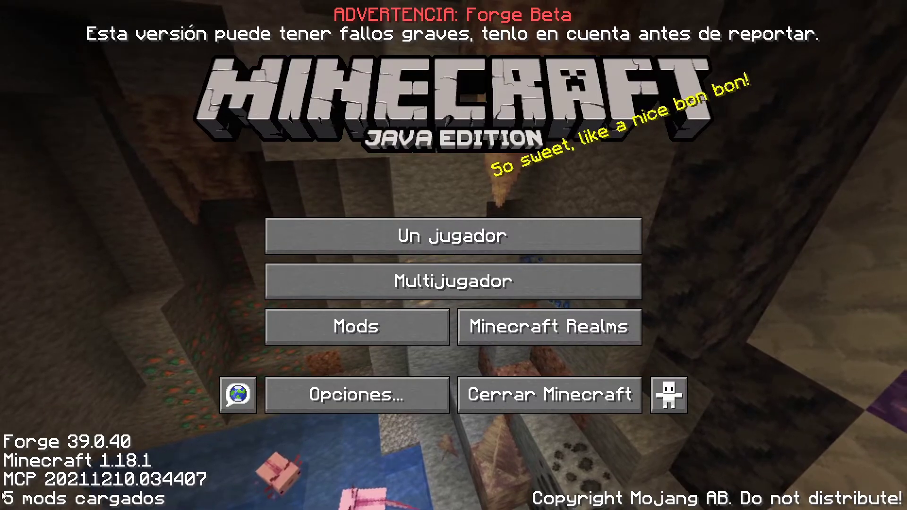
Examine the OfflineSkins, Forge, Xaero's Minimap and Just Enough Items entries in the game's mod list, and leave the list.
{"action": "left_click", "coordinate": [362, 337]}
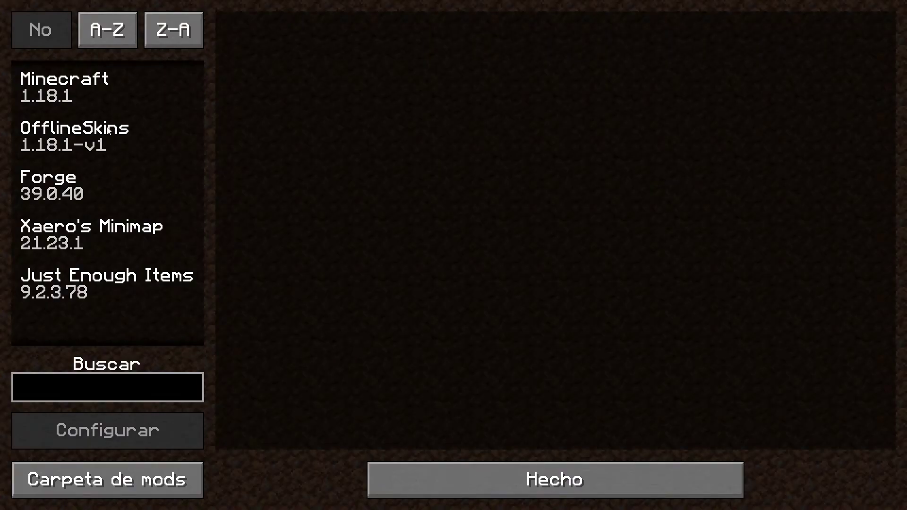
{"action": "left_click", "coordinate": [58, 147]}
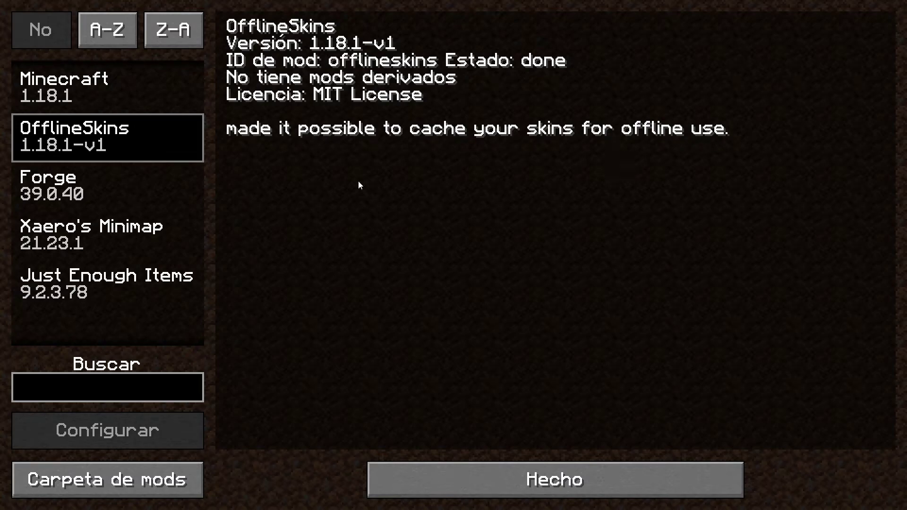
{"action": "left_click", "coordinate": [64, 203]}
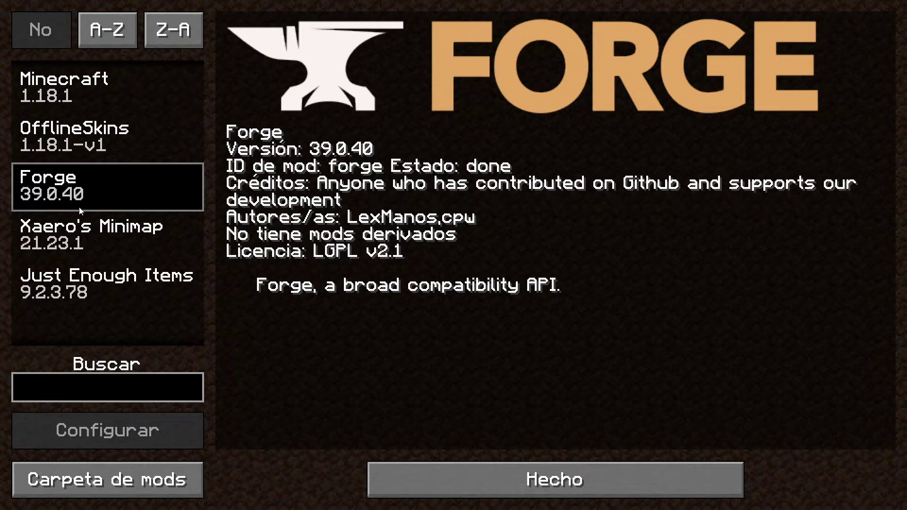
{"action": "left_click", "coordinate": [81, 236]}
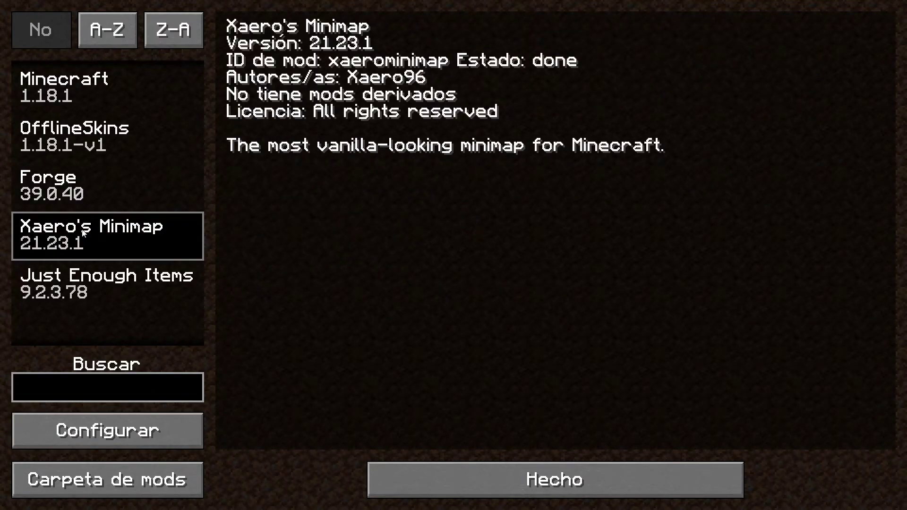
{"action": "left_click", "coordinate": [112, 282]}
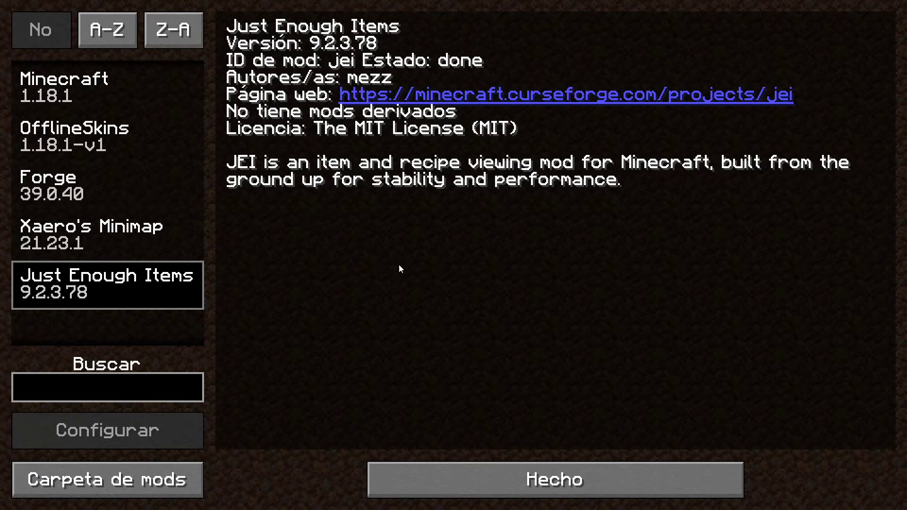
{"action": "left_click", "coordinate": [498, 483]}
Load the single-player world Mundo nuevo and walk along the wooden bridge to check the minimap.
{"action": "left_click", "coordinate": [370, 239]}
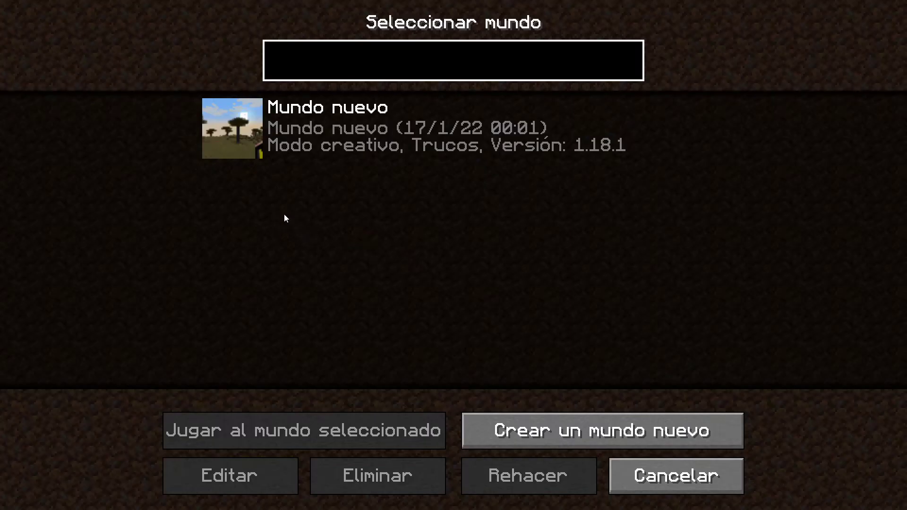
{"action": "left_click", "coordinate": [233, 128]}
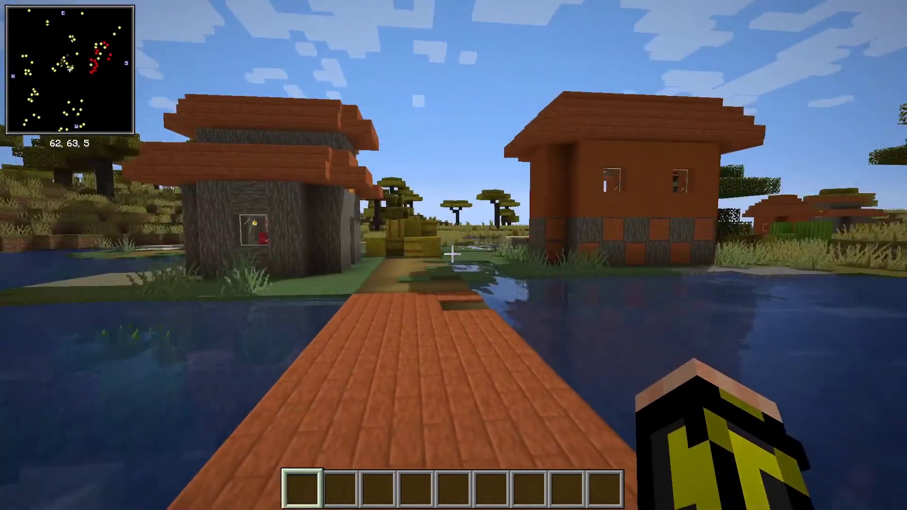
{"action": "key", "text": "w"}
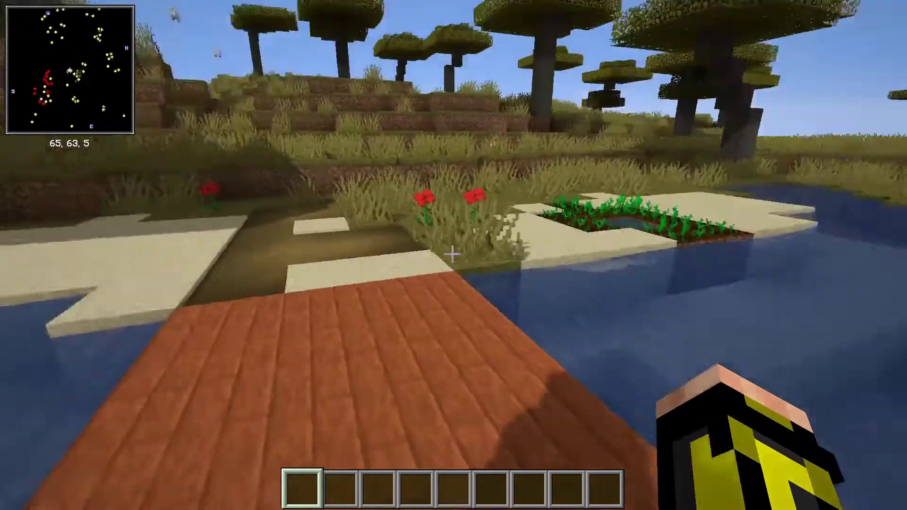
{"action": "key", "text": "w"}
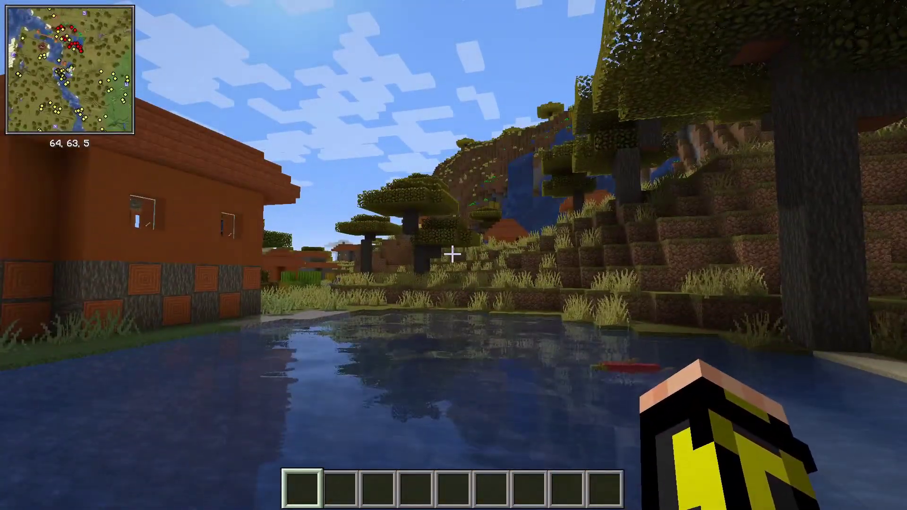
Pause the game, look at its options, and return to the world.
{"action": "key", "text": "Escape"}
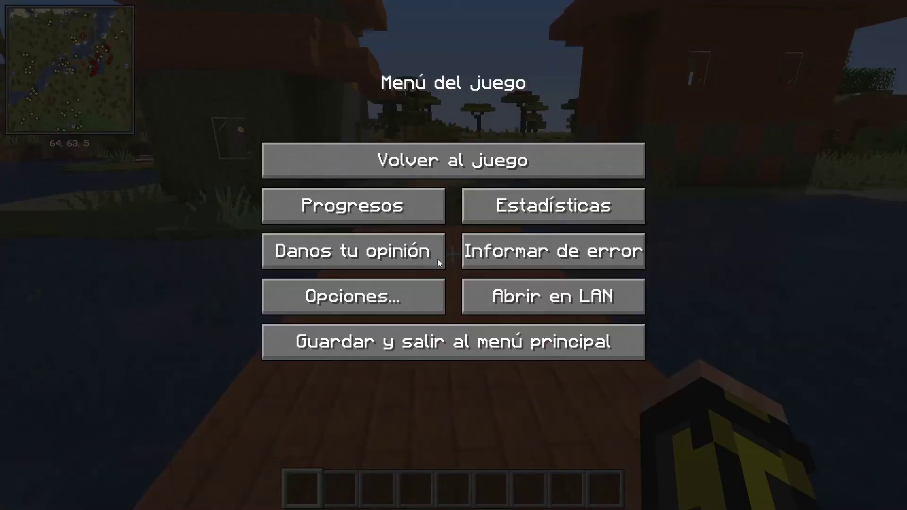
{"action": "left_click", "coordinate": [365, 301]}
{"action": "key", "text": "Escape"}
{"action": "key", "text": "Escape"}
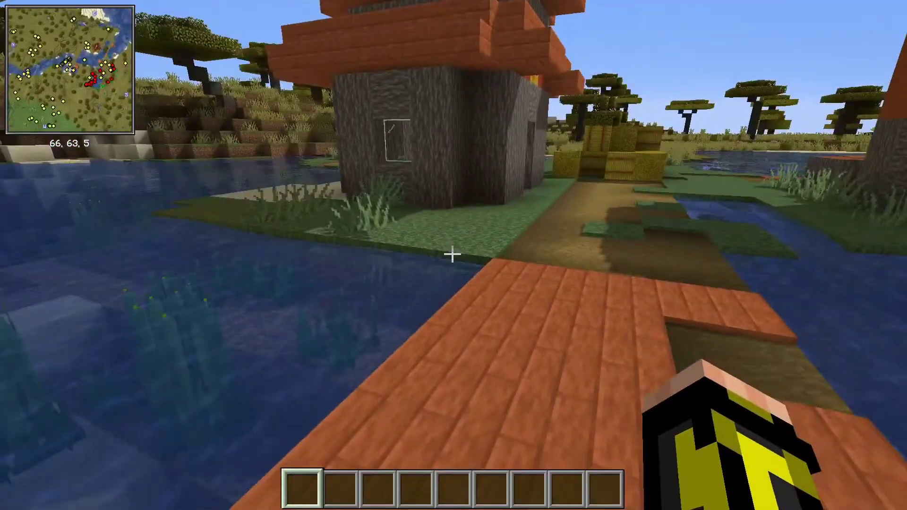
Walk around the bridge, check the character's skin in the front third-person view, and return to first person.
{"action": "key", "text": "w"}
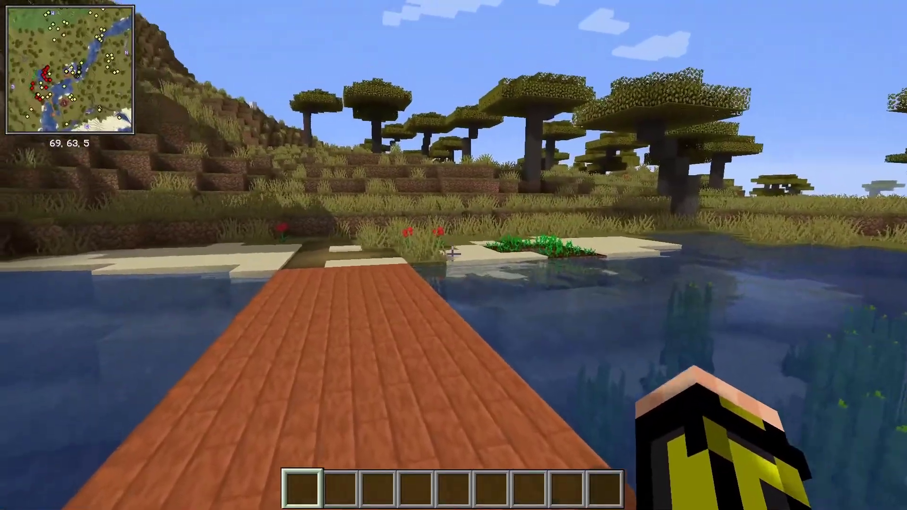
{"action": "key", "text": "w"}
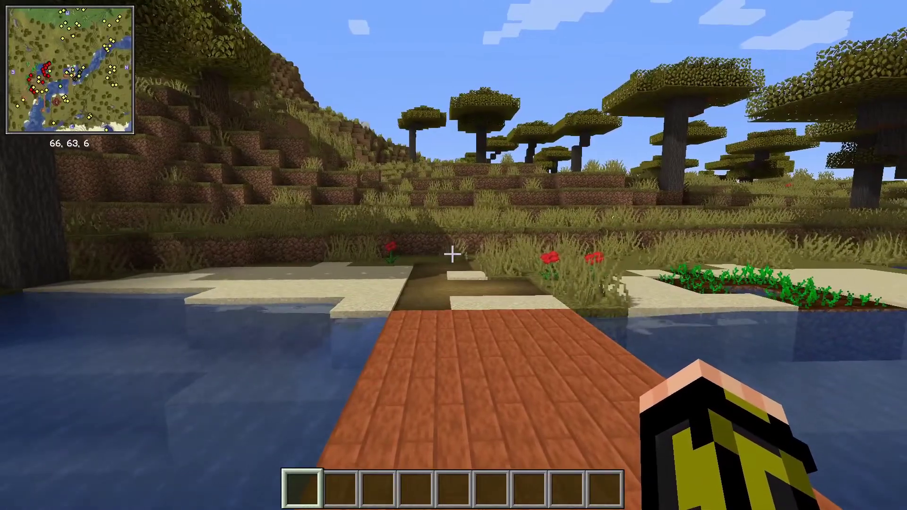
{"action": "key", "text": "F5"}
{"action": "key", "text": "F5"}
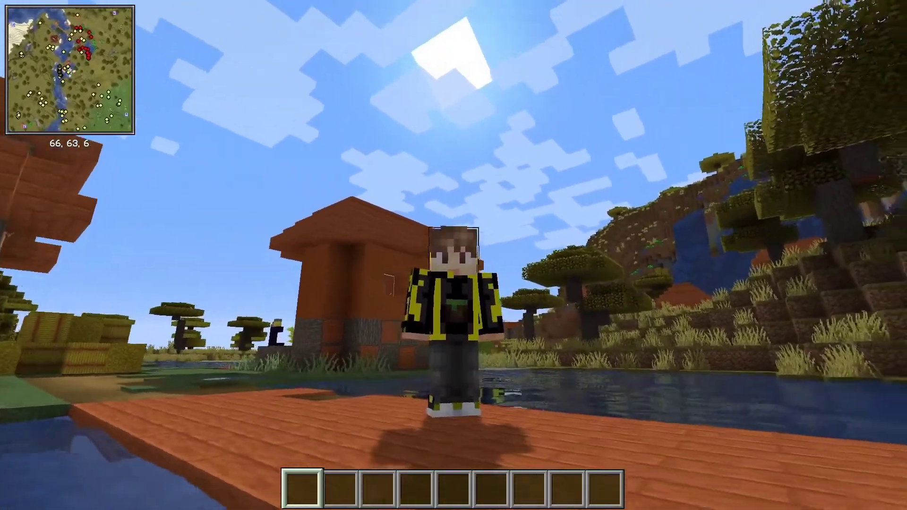
{"action": "key", "text": "F5"}
{"action": "key", "text": "w"}
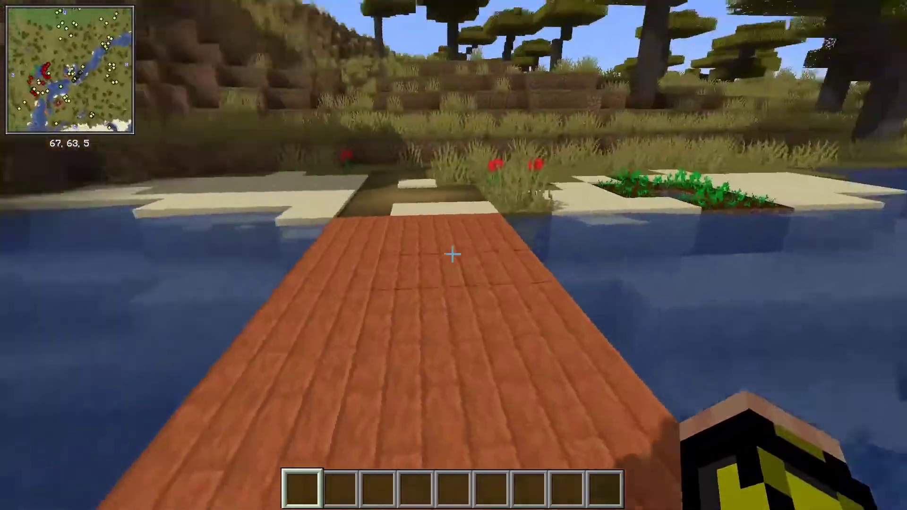
{"action": "key", "text": "w"}
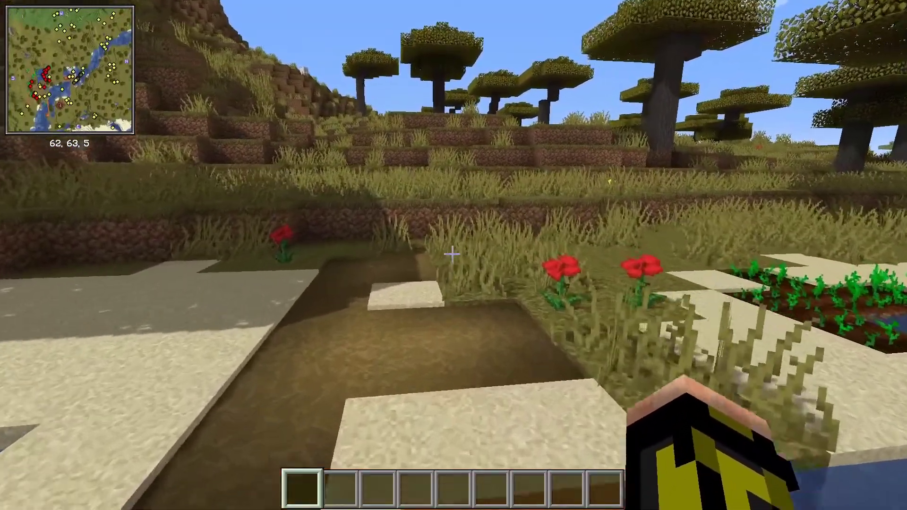